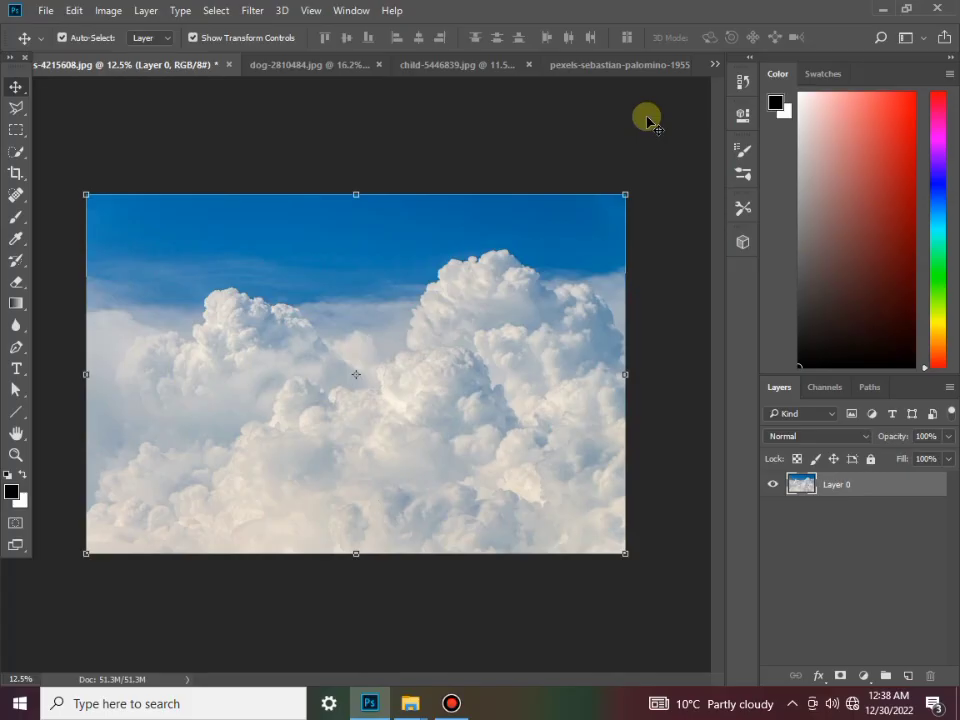
Bring the mountain-road photo, with its road already selected, to the front.
click(634, 70)
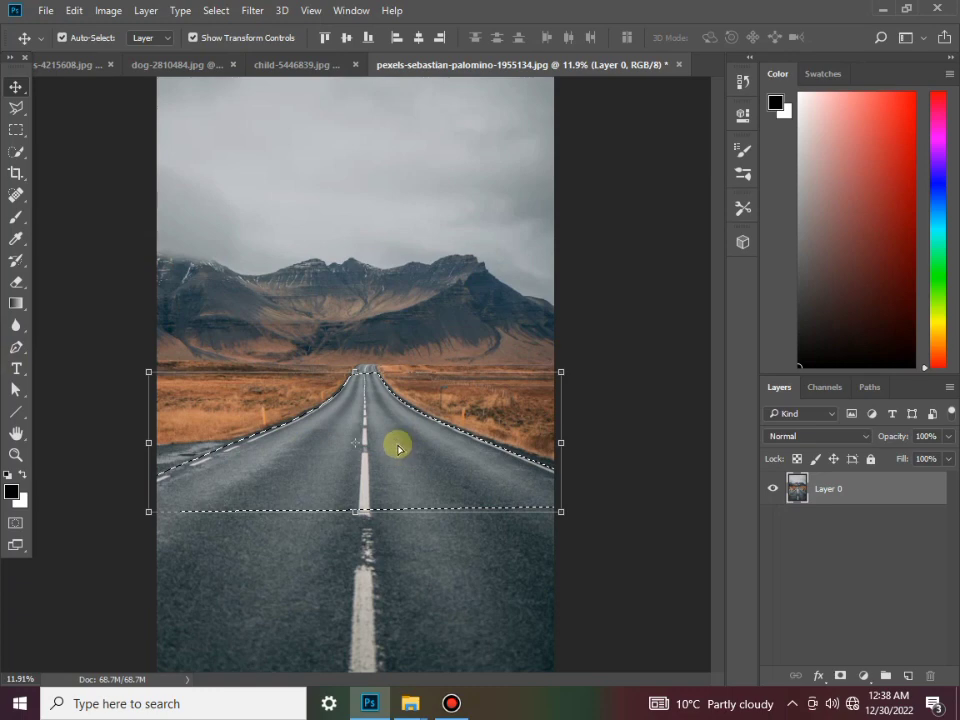
Drag the road into the clouds image as Layer 1, scaled to about 145% along the bottom.
mouse_move(397, 449)
mouse_down()
mouse_move(217, 143)
mouse_move(80, 73)
mouse_move(350, 395)
mouse_move(360, 433)
mouse_move(420, 470)
mouse_up()
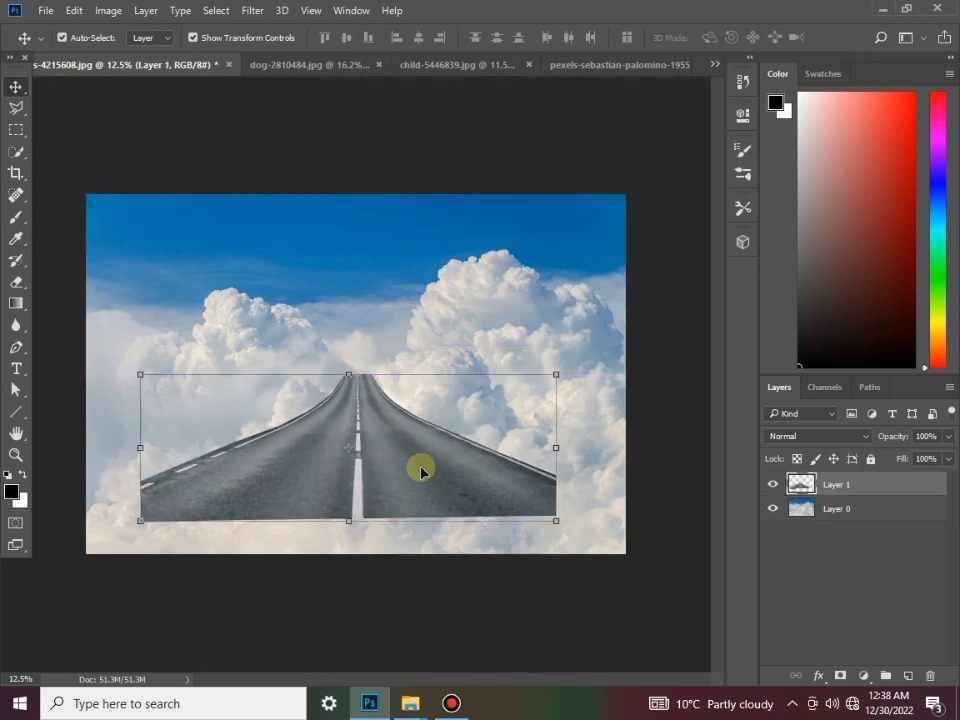
drag(548, 520, 675, 600)
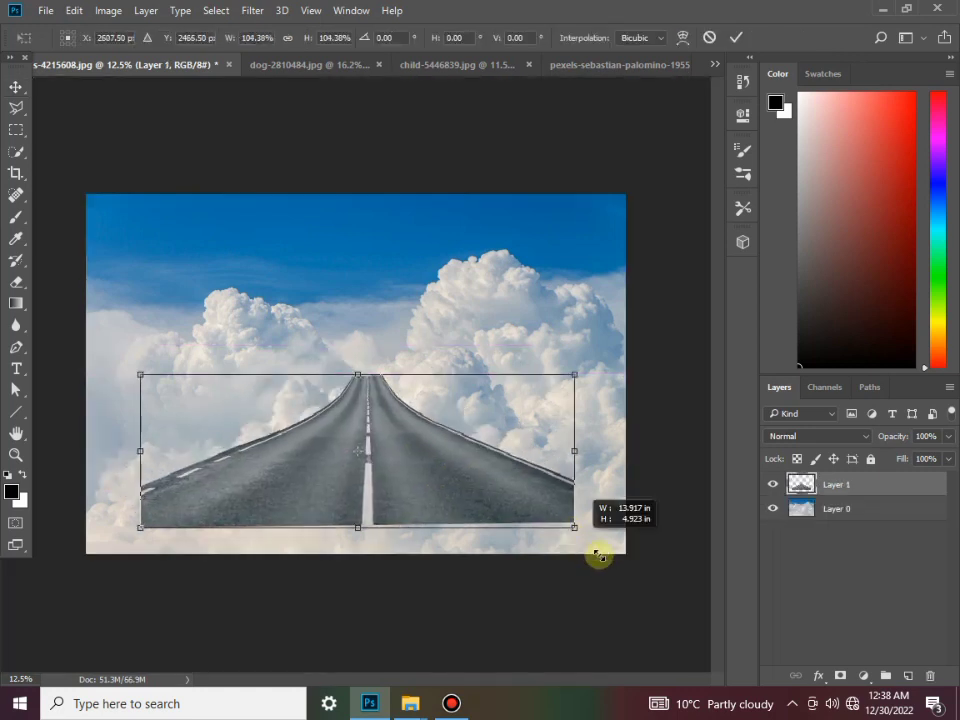
drag(538, 510, 446, 491)
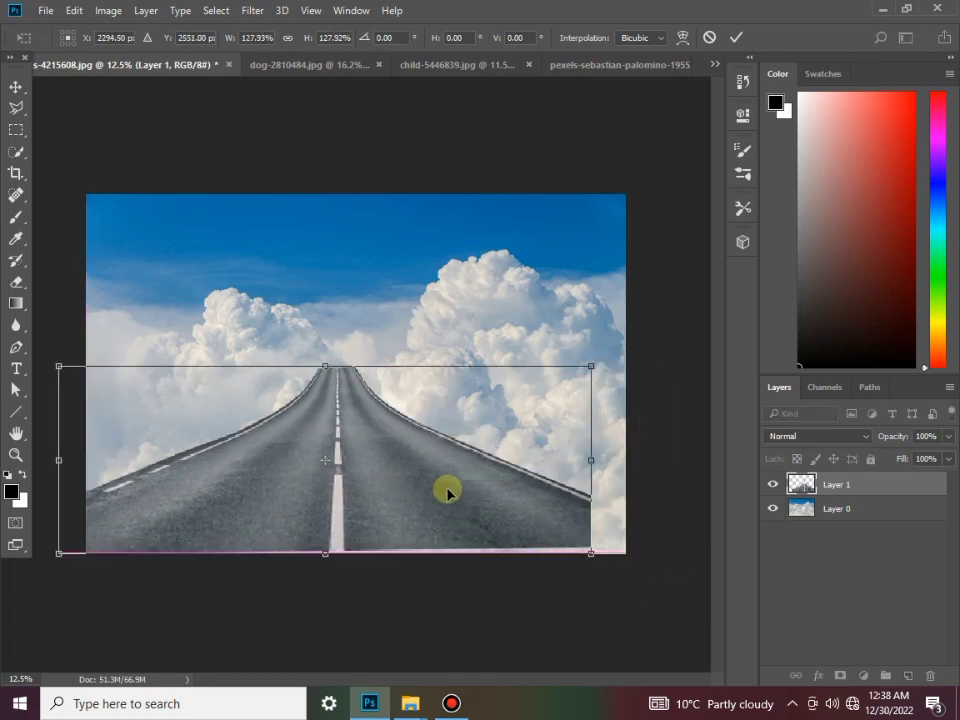
drag(594, 552, 662, 580)
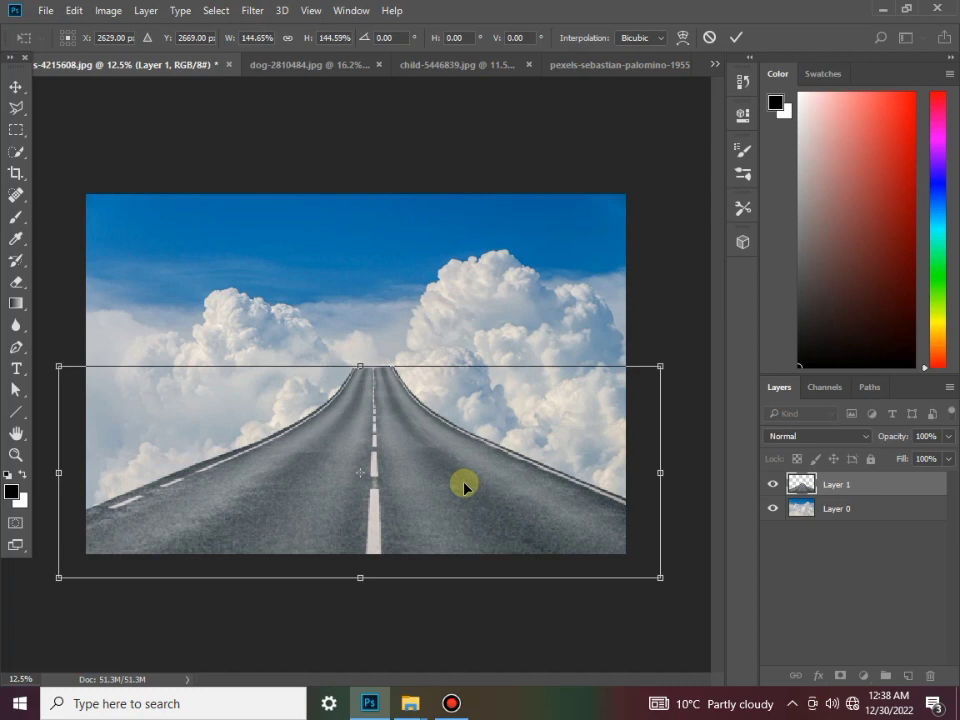
drag(460, 486, 457, 484)
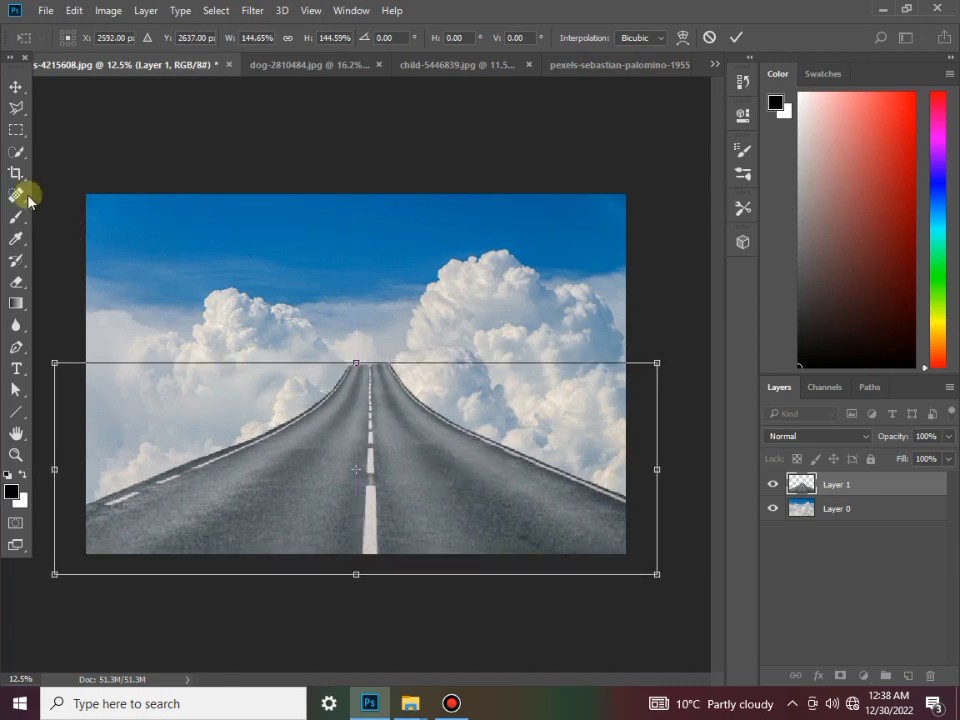
click(15, 88)
key(Return)
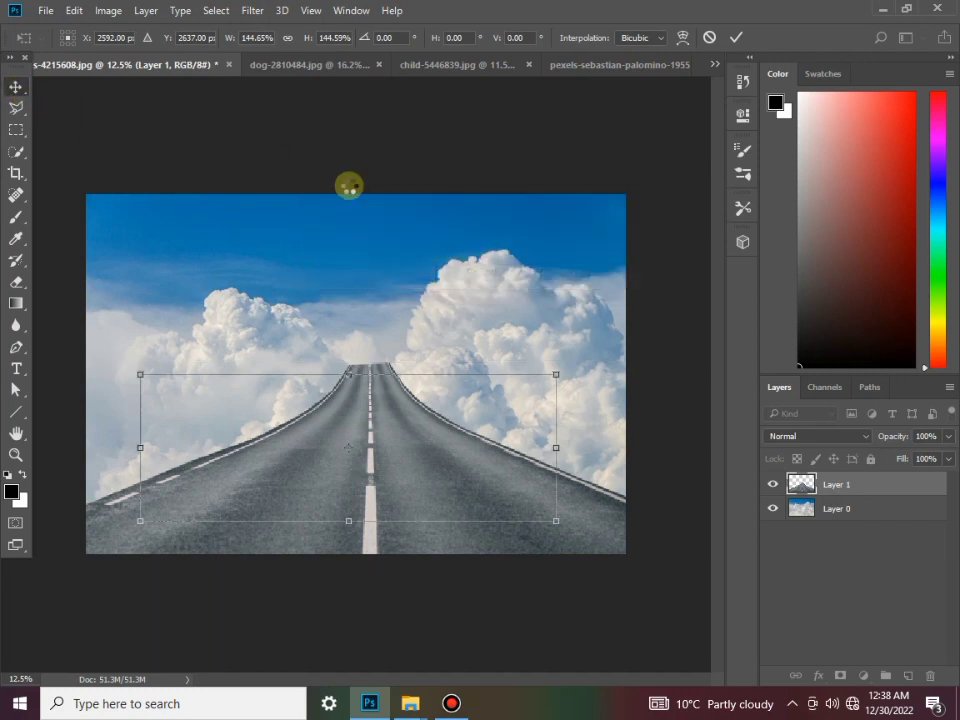
key(Return)
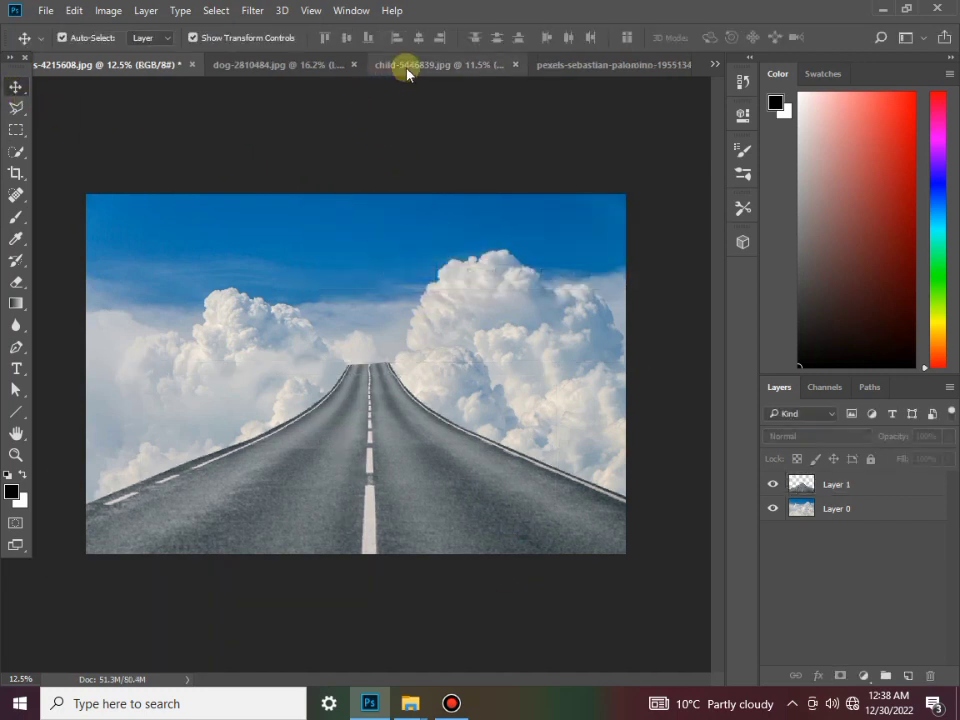
Bring the dog cut-out in as Layer 2, shrunk to about 60% and resting at the road's end.
click(283, 64)
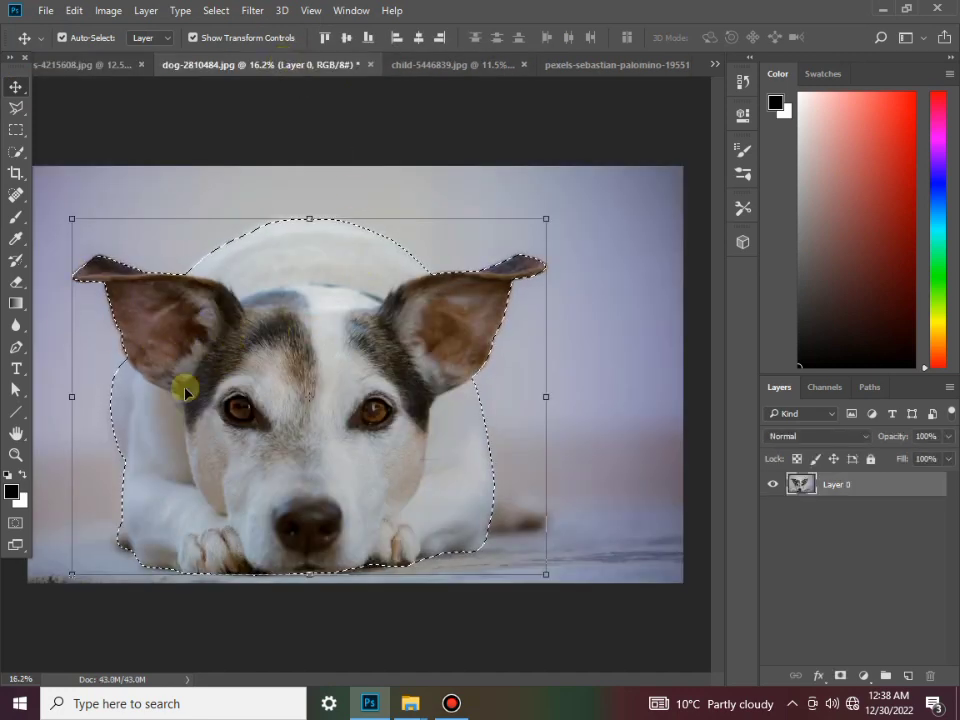
mouse_move(322, 382)
mouse_down()
mouse_move(112, 97)
mouse_move(105, 69)
mouse_move(345, 400)
mouse_move(368, 416)
mouse_move(386, 382)
mouse_up()
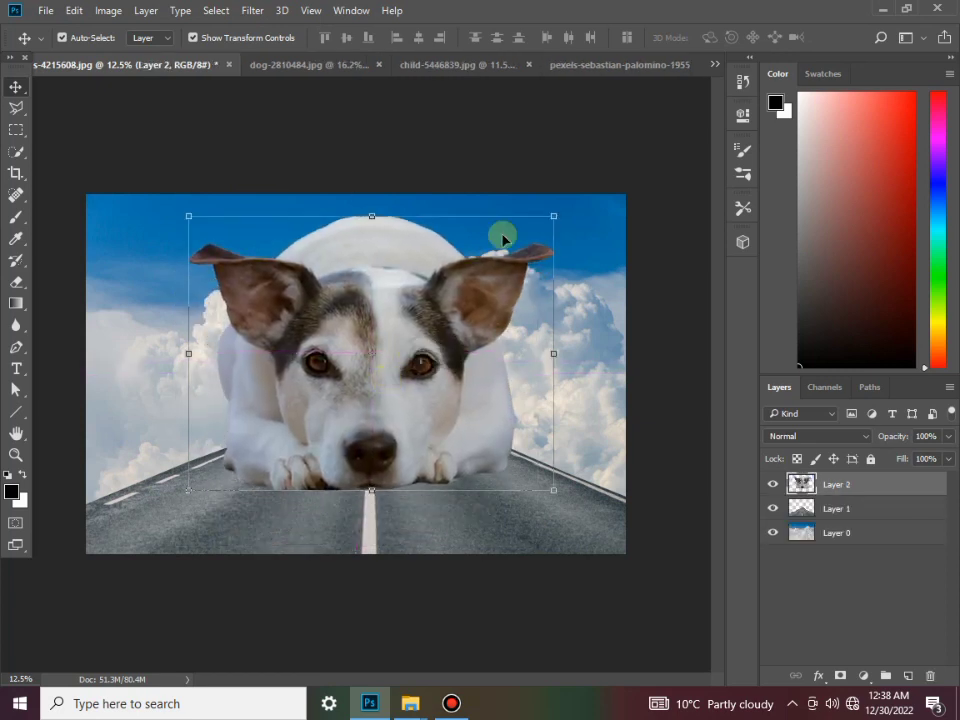
drag(552, 213, 447, 296)
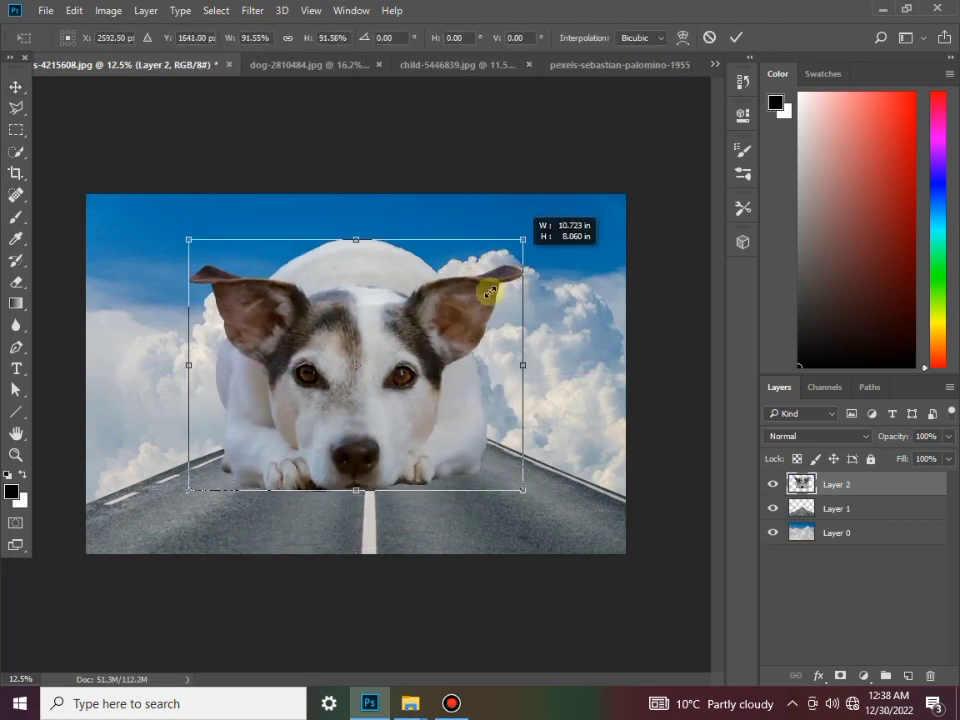
drag(358, 408, 400, 377)
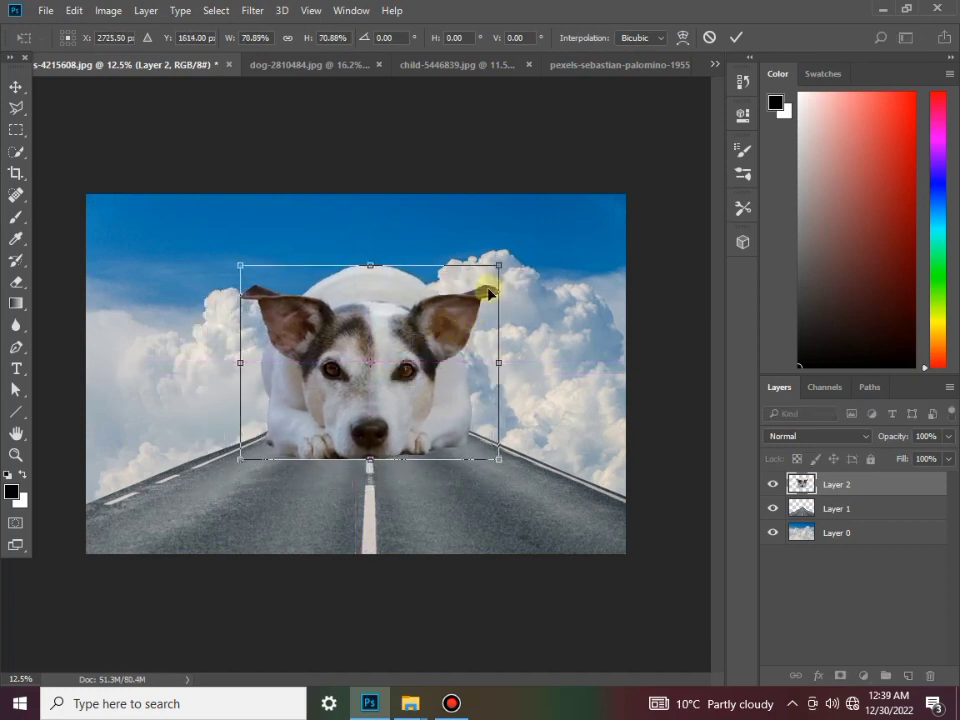
drag(496, 265, 481, 287)
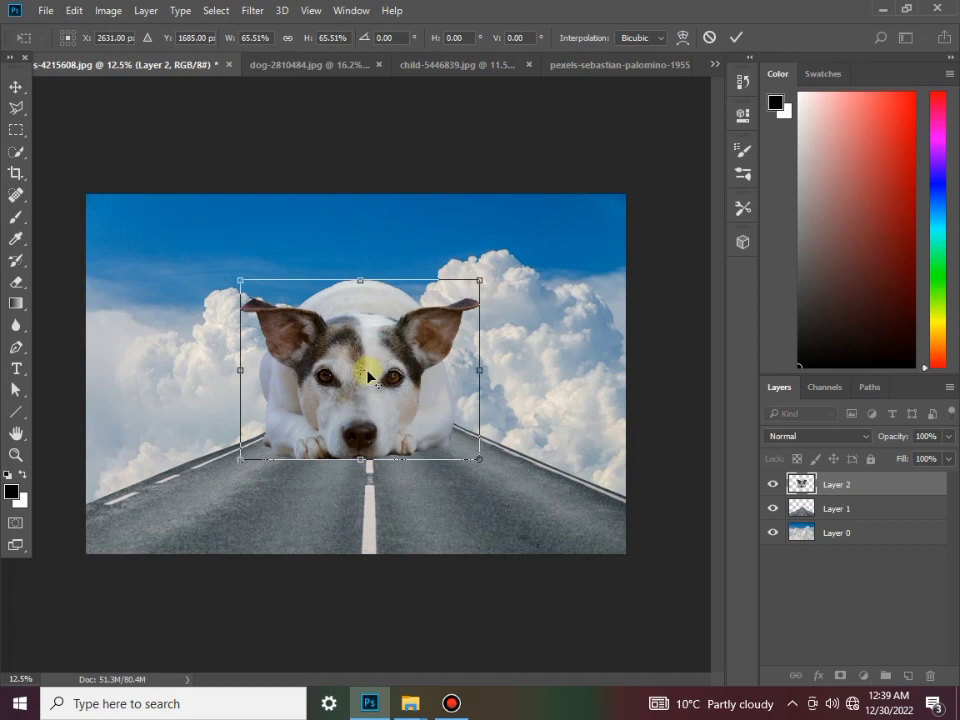
mouse_move(368, 377)
mouse_down()
mouse_move(375, 370)
mouse_move(357, 368)
mouse_move(355, 354)
mouse_up()
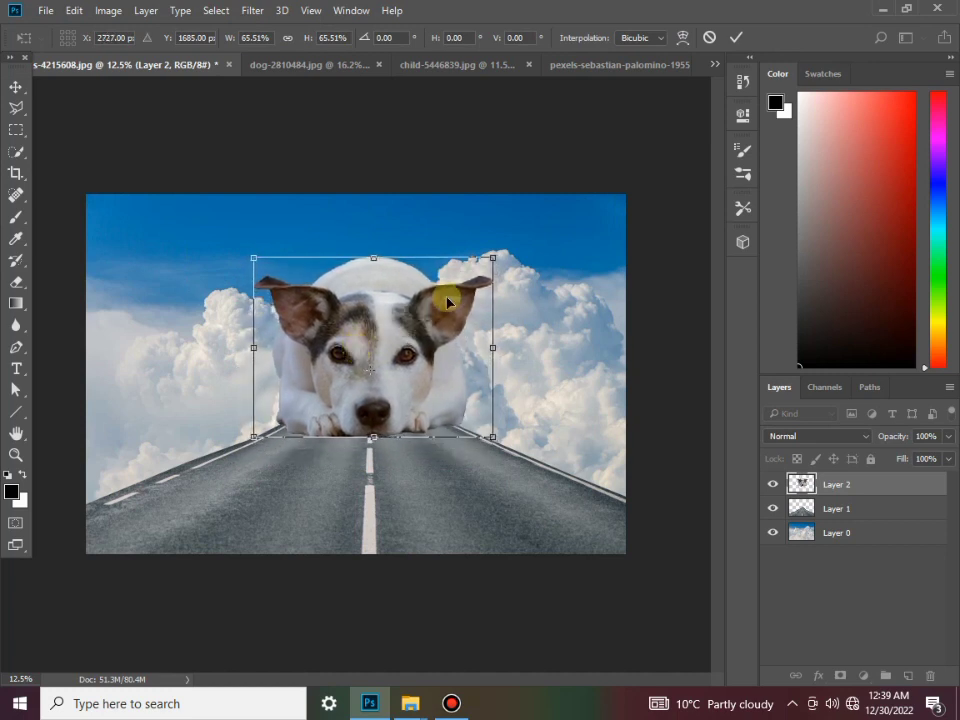
drag(495, 257, 474, 273)
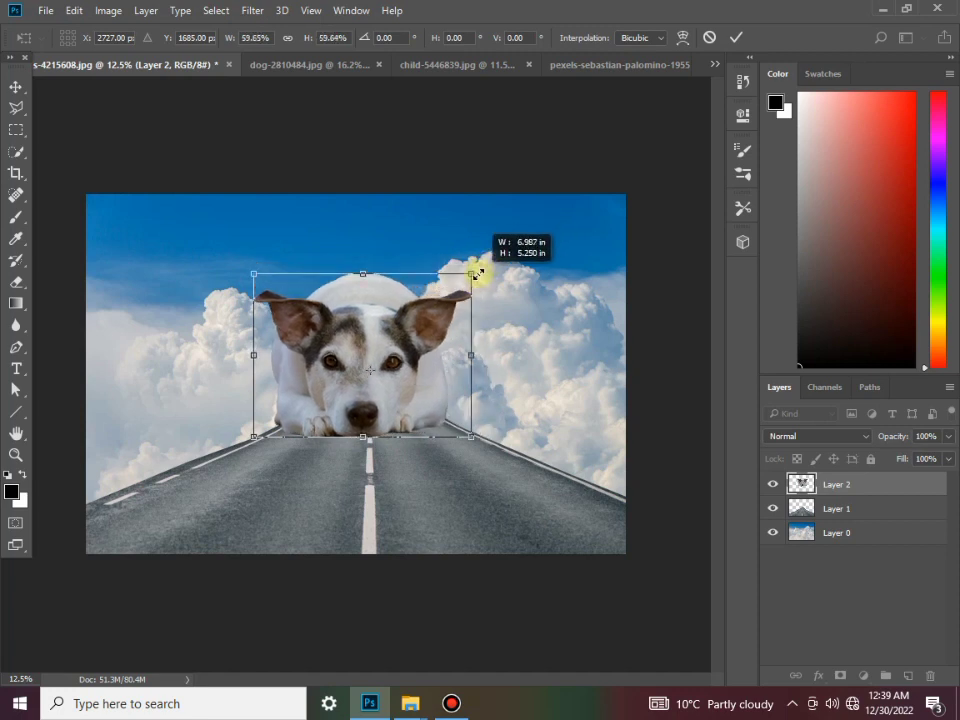
drag(393, 357, 396, 357)
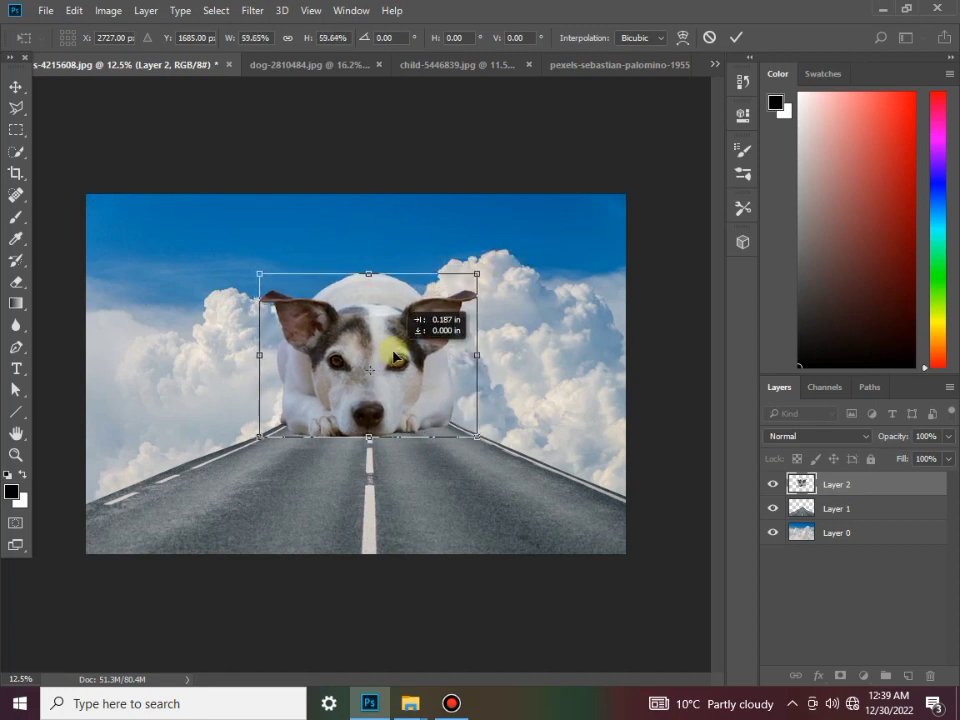
click(15, 97)
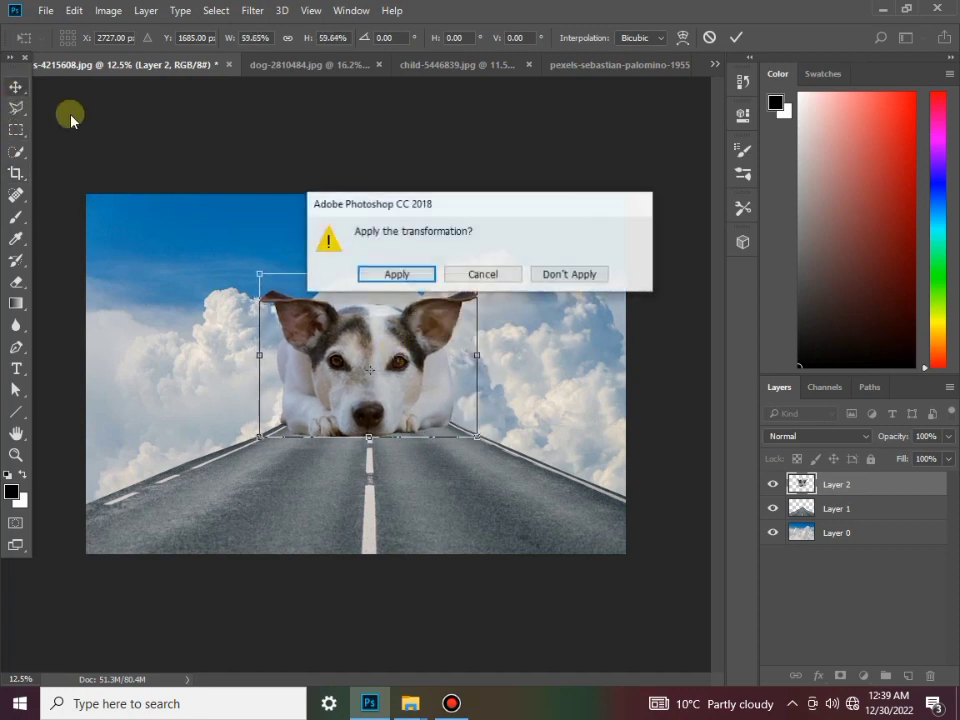
key(Escape)
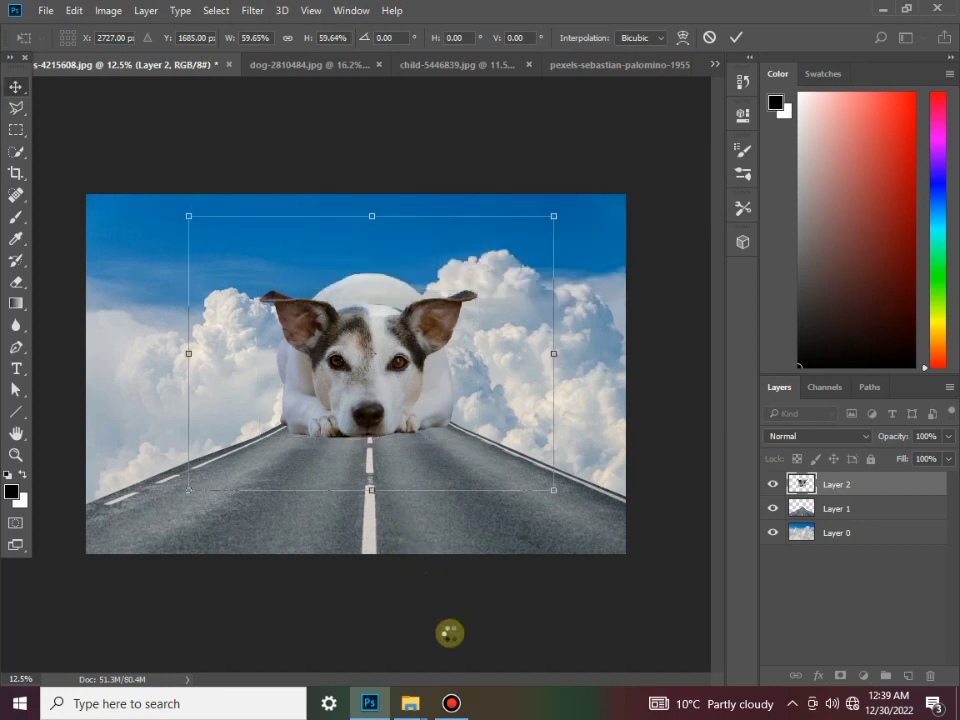
key(Return)
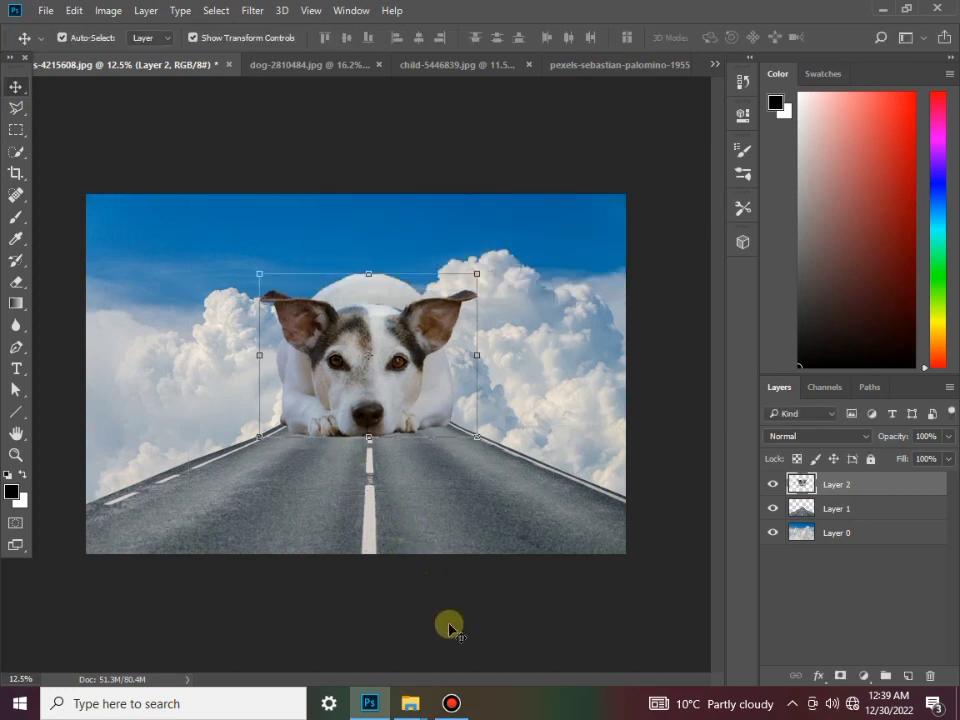
Create Layer 3 clipped to the road layer and pick a soft 500 px brush.
ctrl+click(830, 490)
click(830, 516)
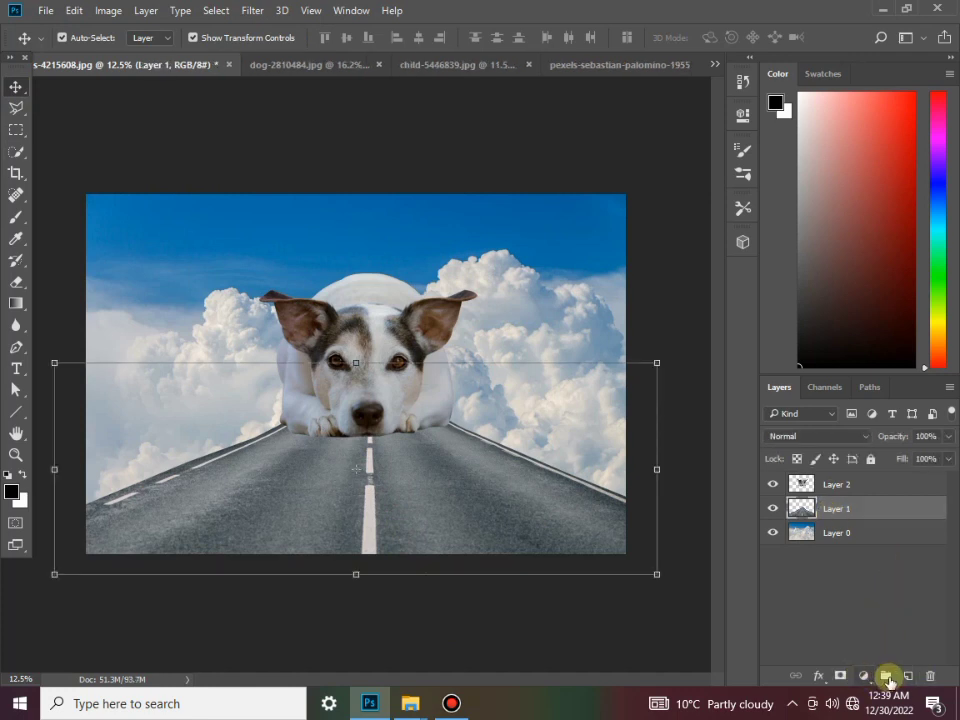
click(907, 677)
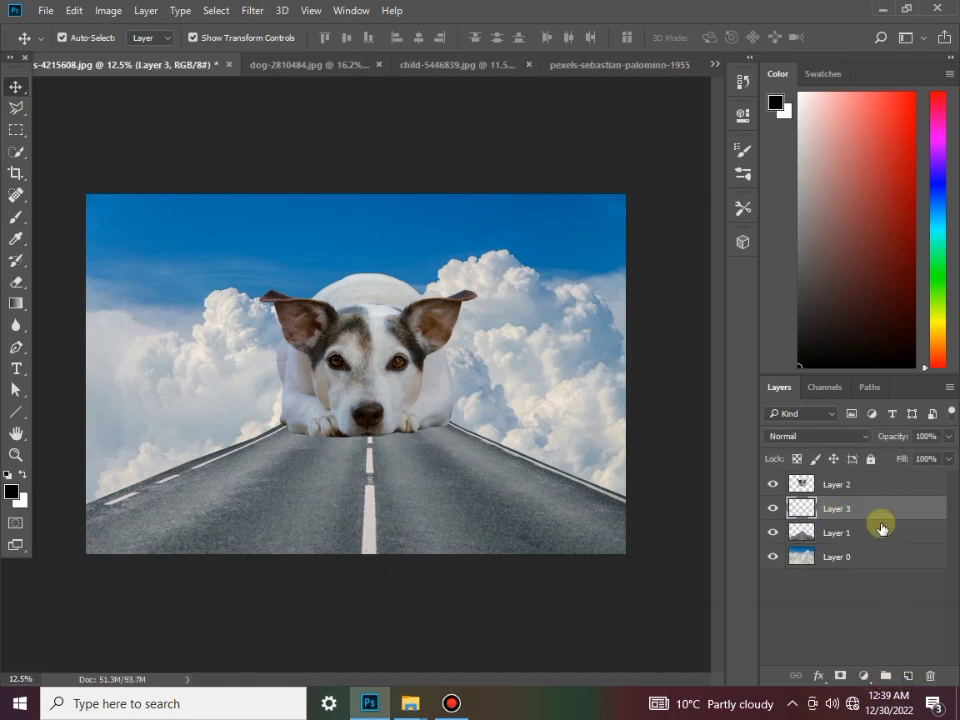
right_click(886, 508)
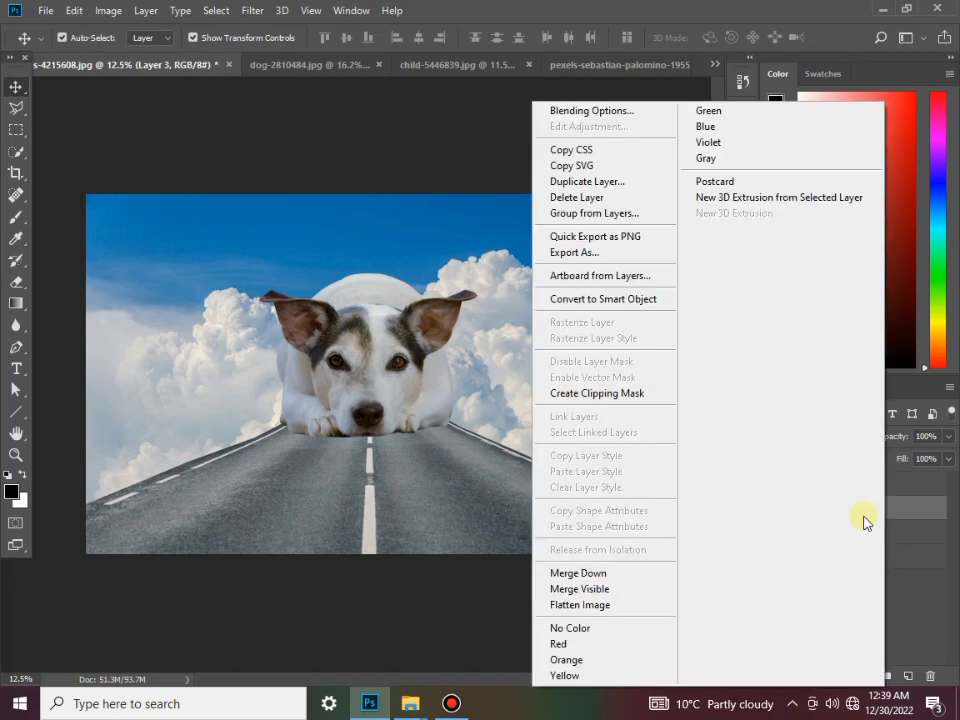
click(636, 391)
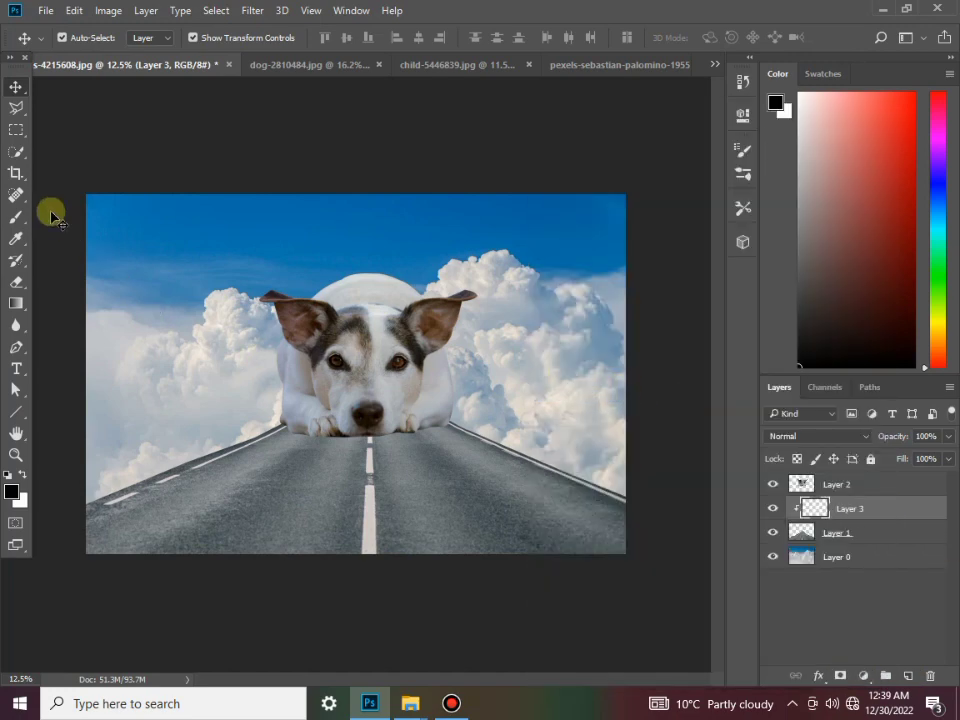
click(15, 216)
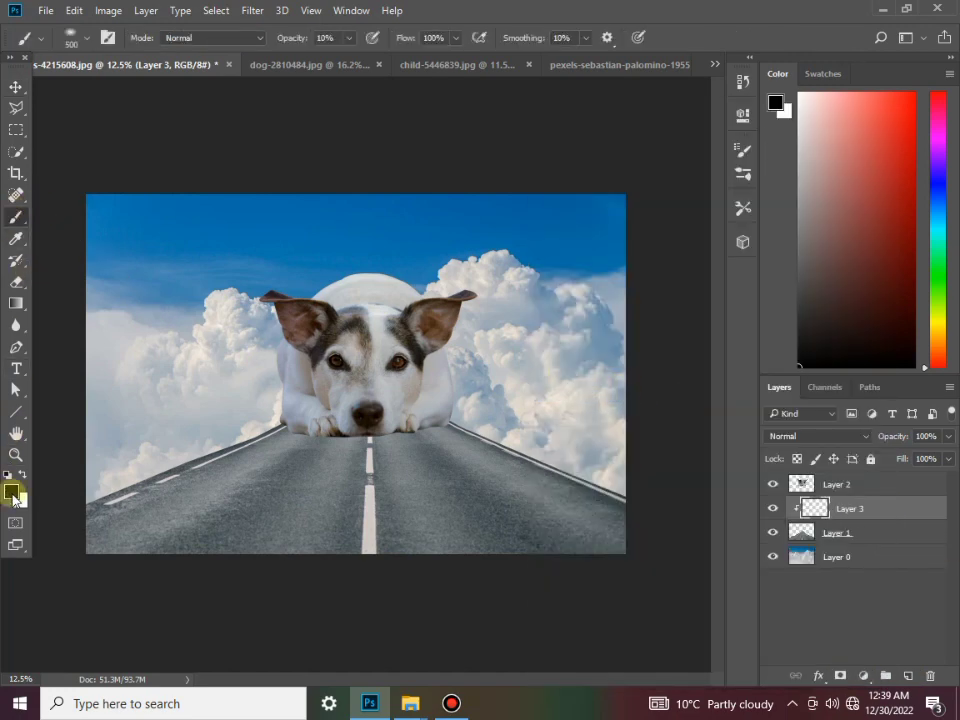
click(87, 40)
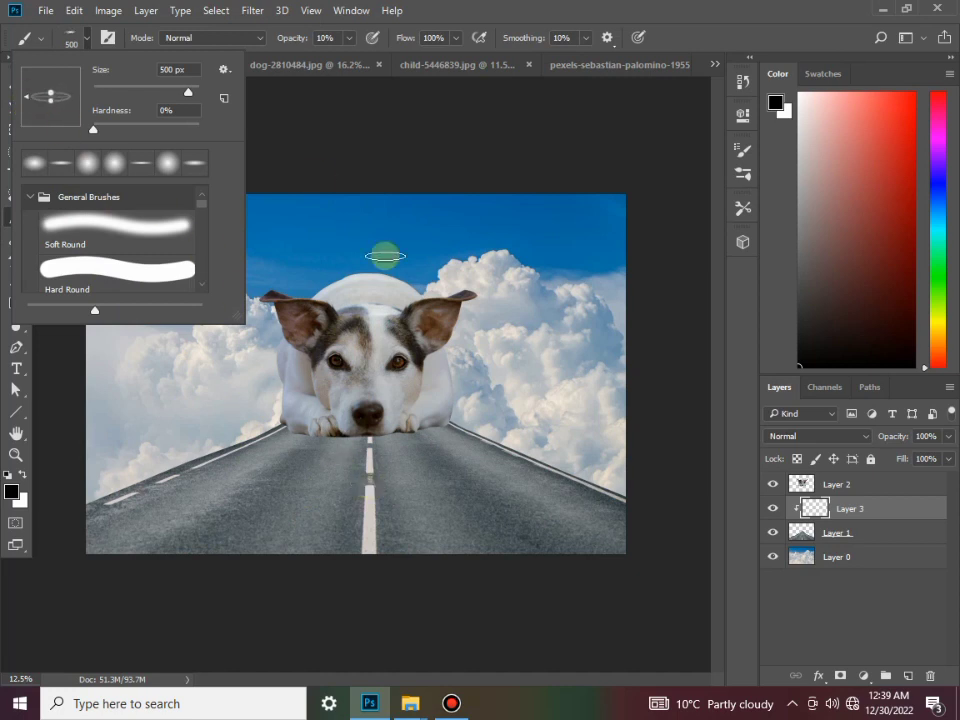
Set the soft brush opacity to 10%.
click(443, 138)
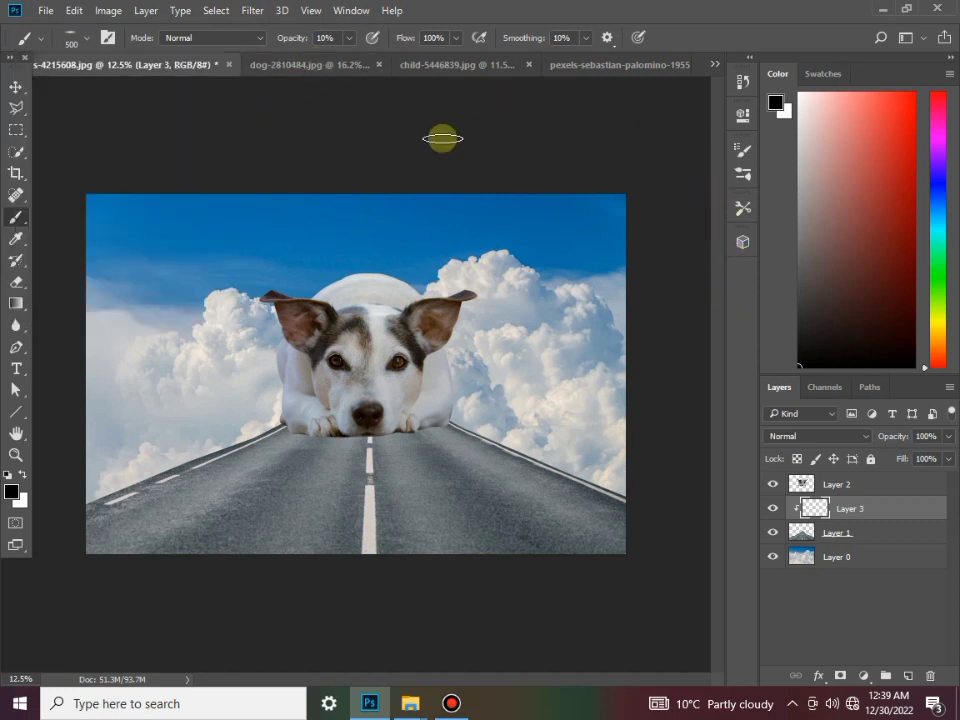
click(348, 40)
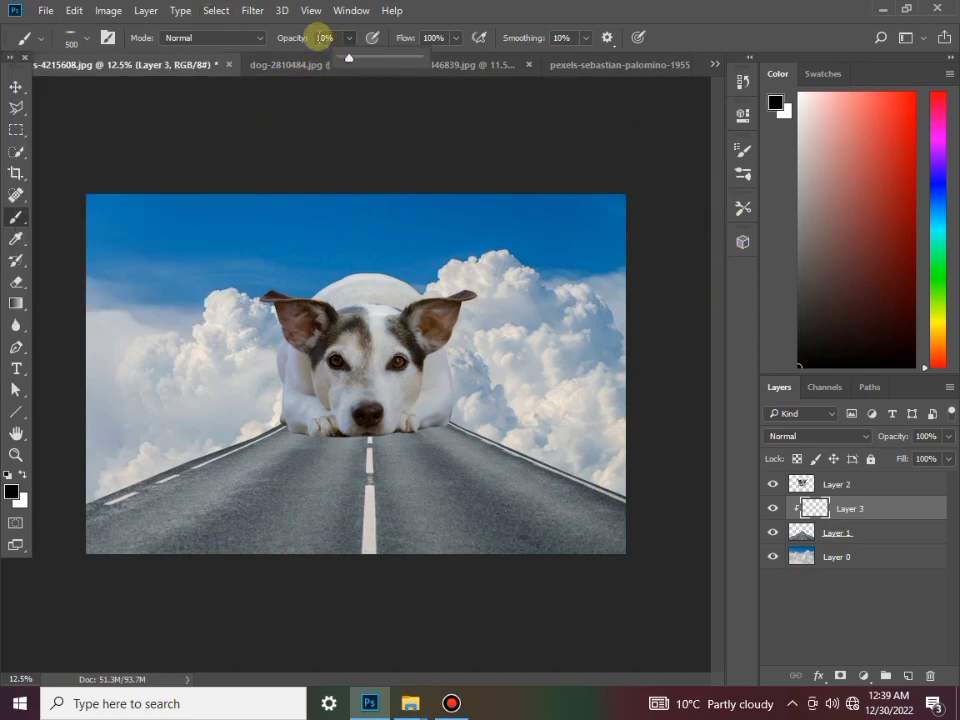
click(347, 42)
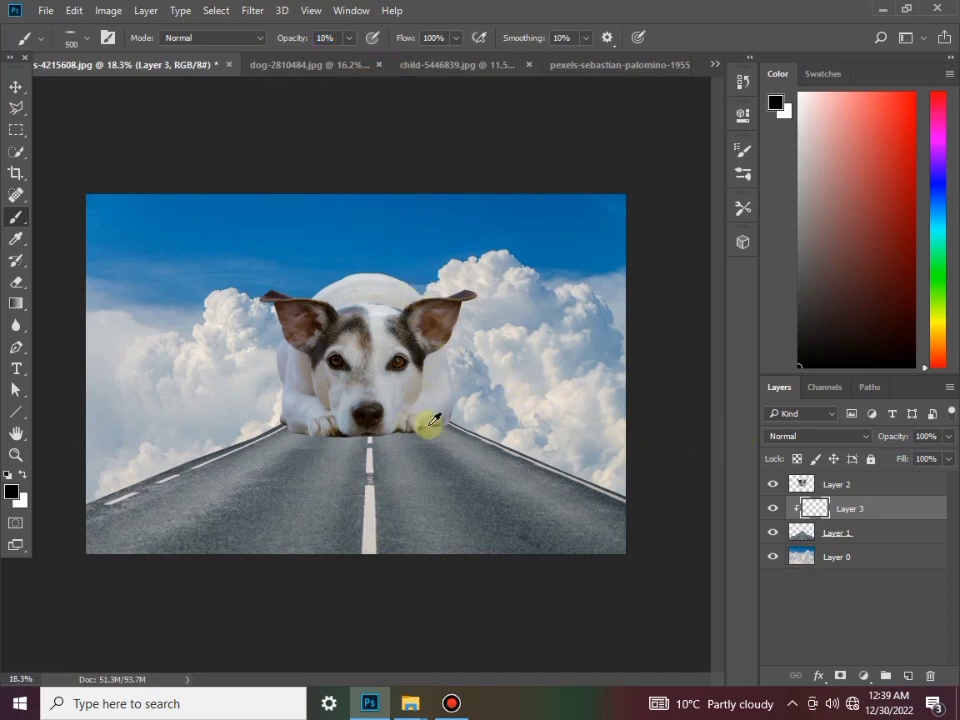
scroll(432, 421, up, 2)
scroll(463, 450, up, 1)
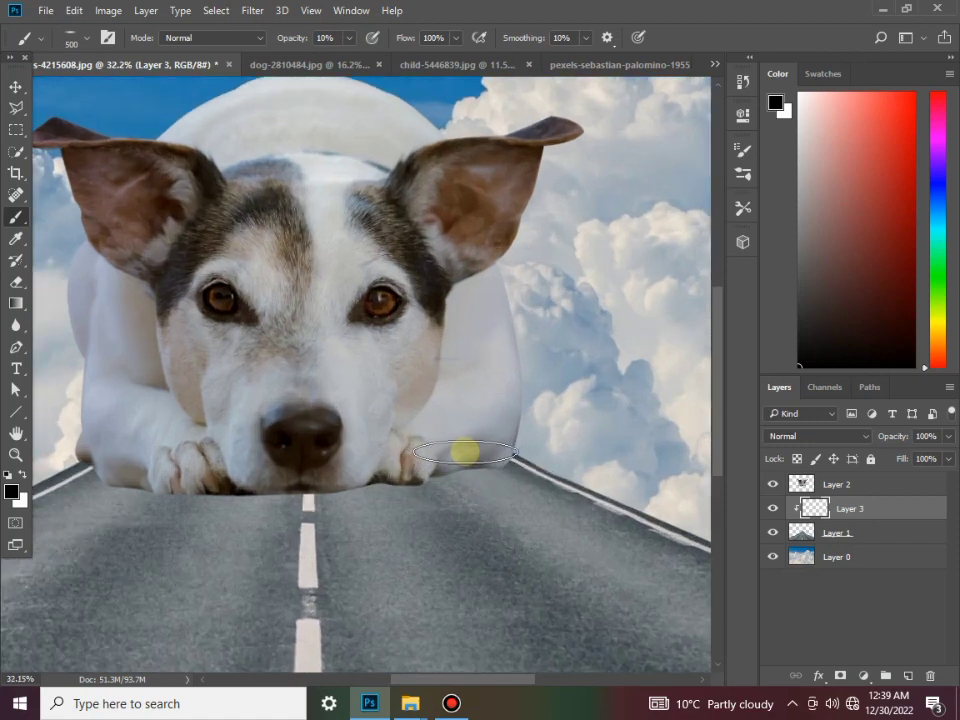
scroll(465, 452, up, 1)
scroll(476, 452, down, 1)
scroll(487, 420, down, 1)
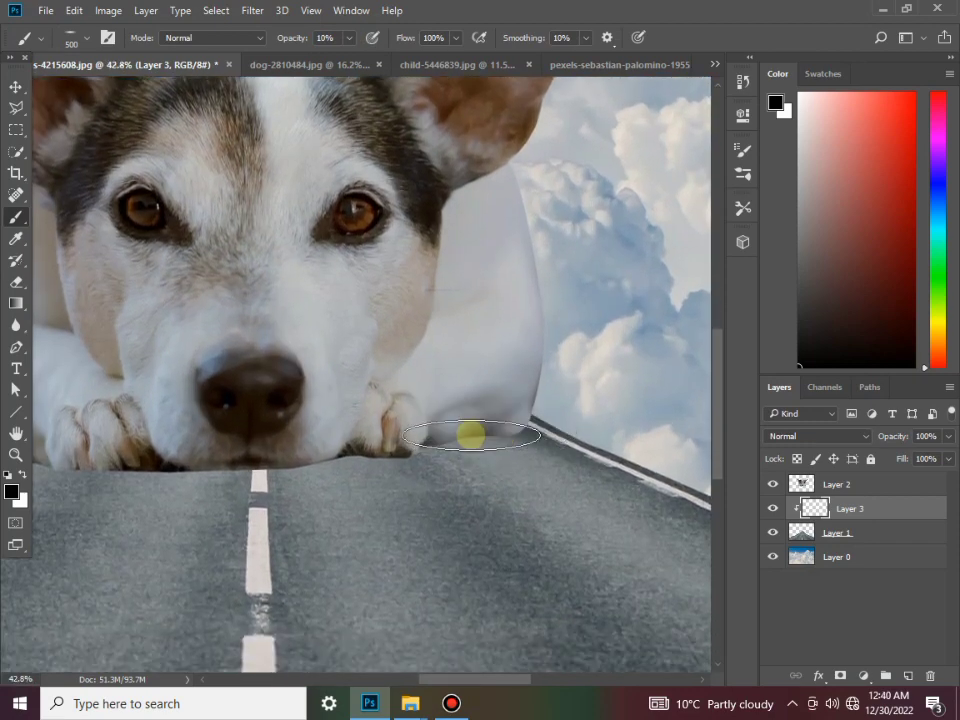
Paint faint black shadow on Layer 3 along the road under the dog's chin and paws.
mouse_move(466, 436)
mouse_down()
mouse_move(341, 470)
mouse_move(242, 481)
mouse_up()
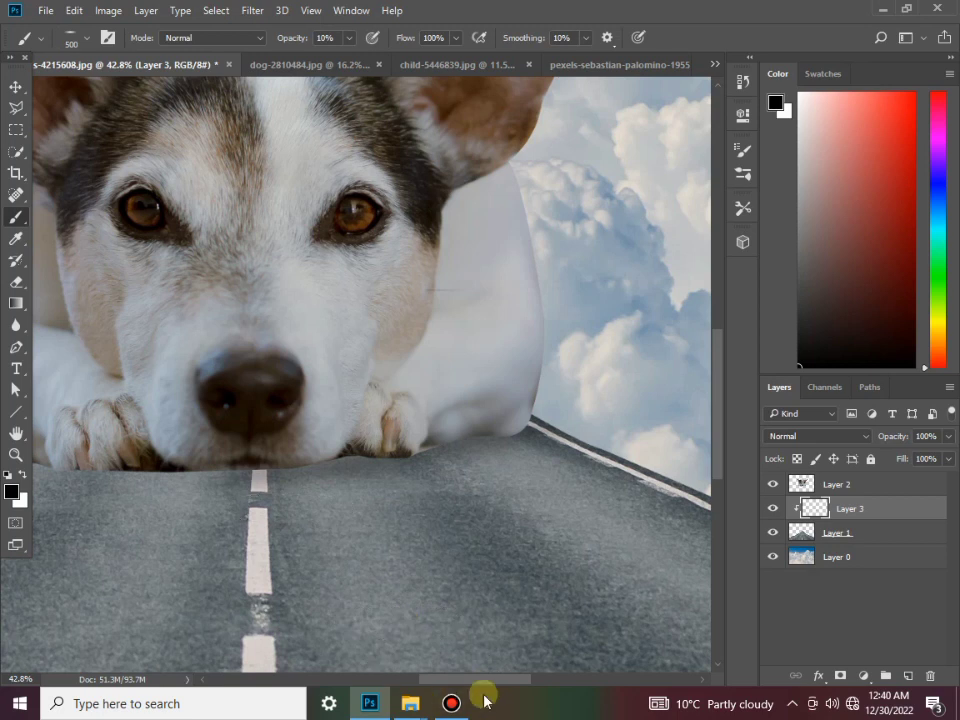
drag(486, 684, 457, 680)
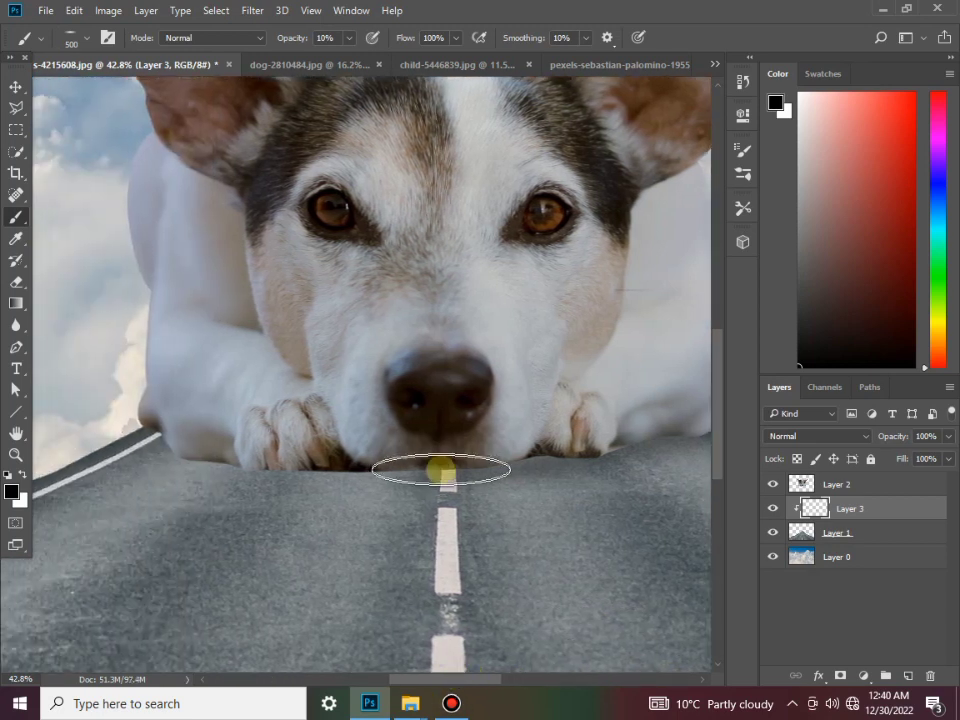
mouse_move(441, 471)
mouse_down()
mouse_move(312, 475)
mouse_move(177, 458)
mouse_move(150, 422)
mouse_move(185, 462)
mouse_move(395, 484)
mouse_move(339, 478)
mouse_move(489, 471)
mouse_move(583, 452)
mouse_move(435, 452)
mouse_move(354, 467)
mouse_move(461, 665)
mouse_up()
click(492, 678)
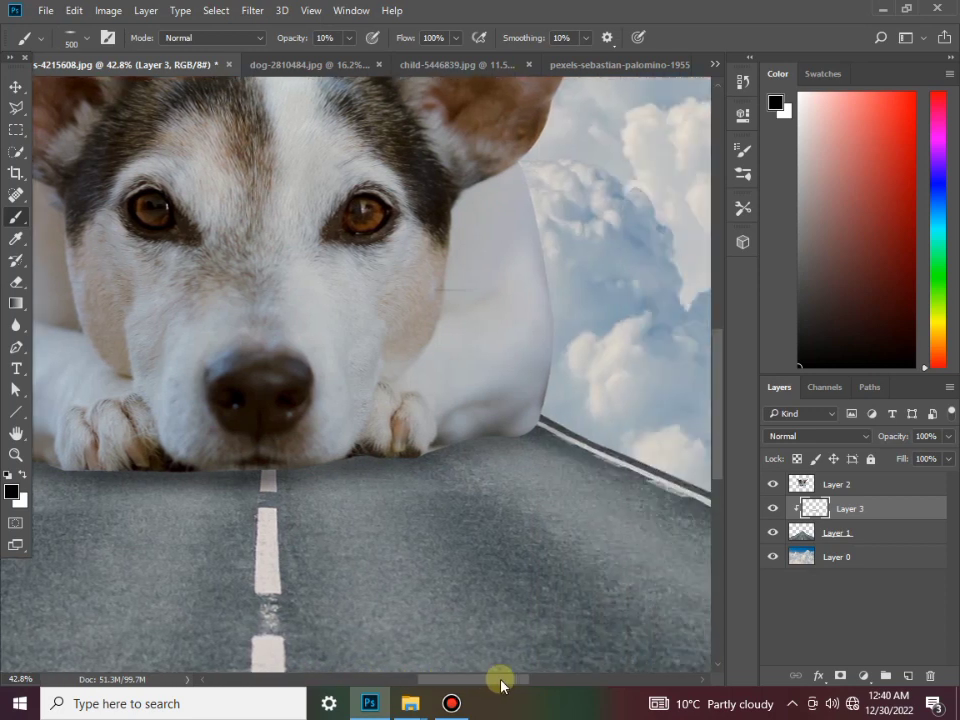
mouse_move(430, 443)
mouse_down()
mouse_move(375, 452)
mouse_move(501, 431)
mouse_move(514, 418)
mouse_move(463, 436)
mouse_move(375, 441)
mouse_move(284, 486)
mouse_move(426, 475)
mouse_up()
scroll(426, 475, down, 4)
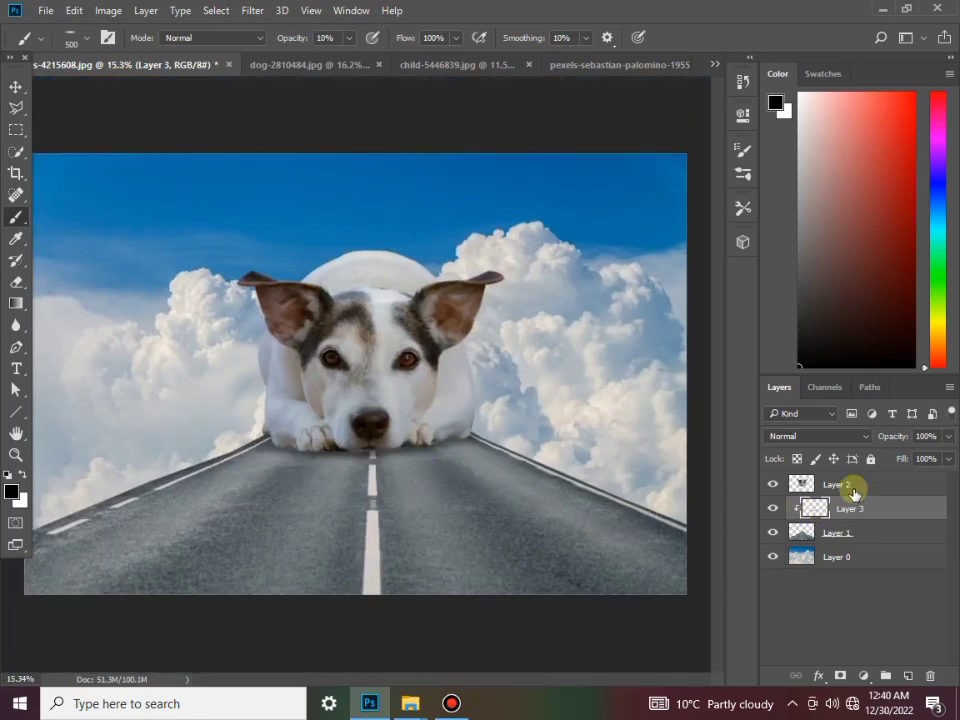
Add a Brightness/Contrast layer at -150 clipped to Layer 2, with its mask inverted to black.
click(857, 492)
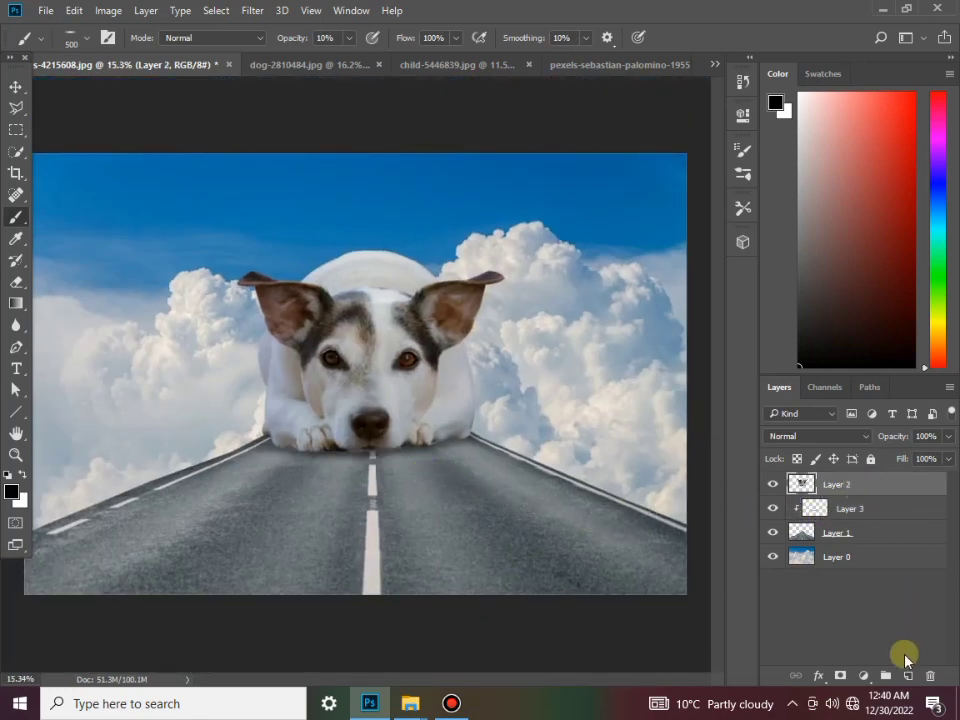
click(871, 680)
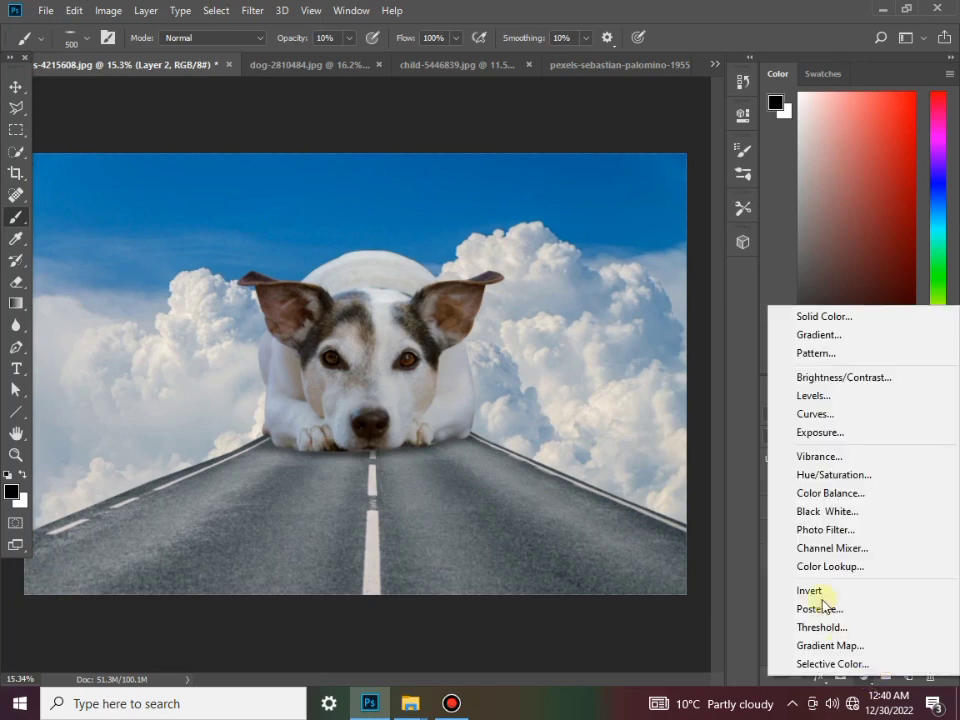
click(842, 380)
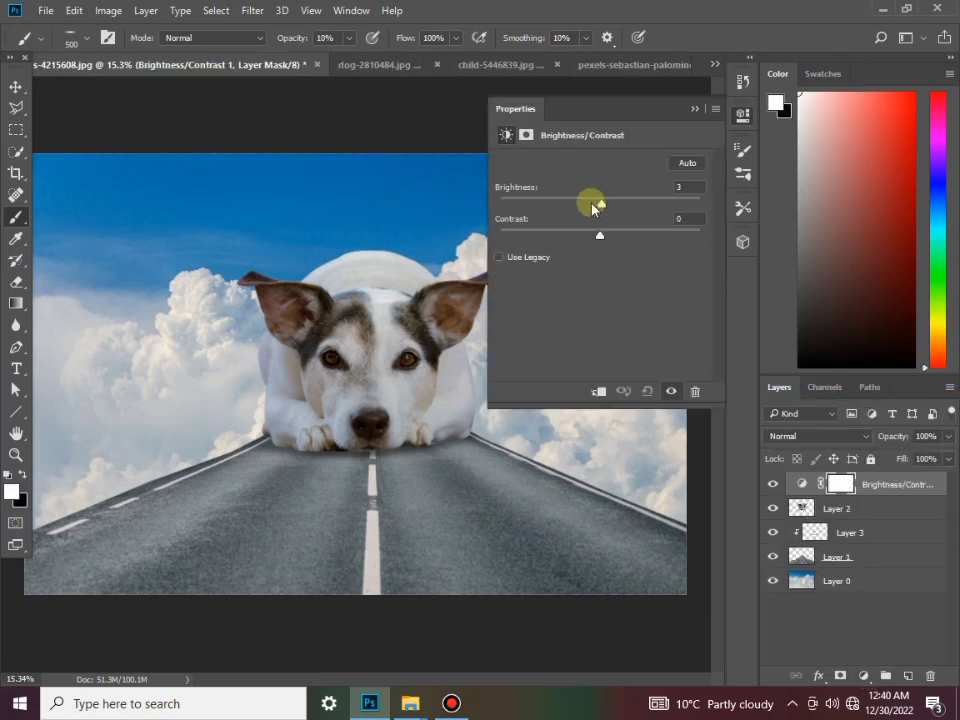
drag(598, 204, 497, 206)
click(598, 392)
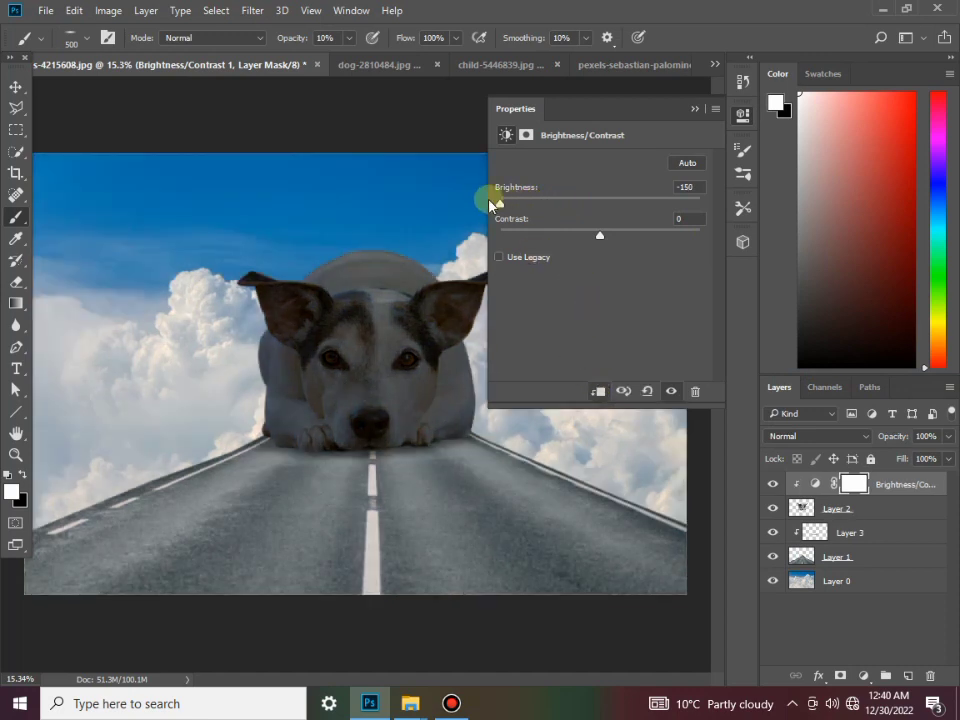
click(694, 109)
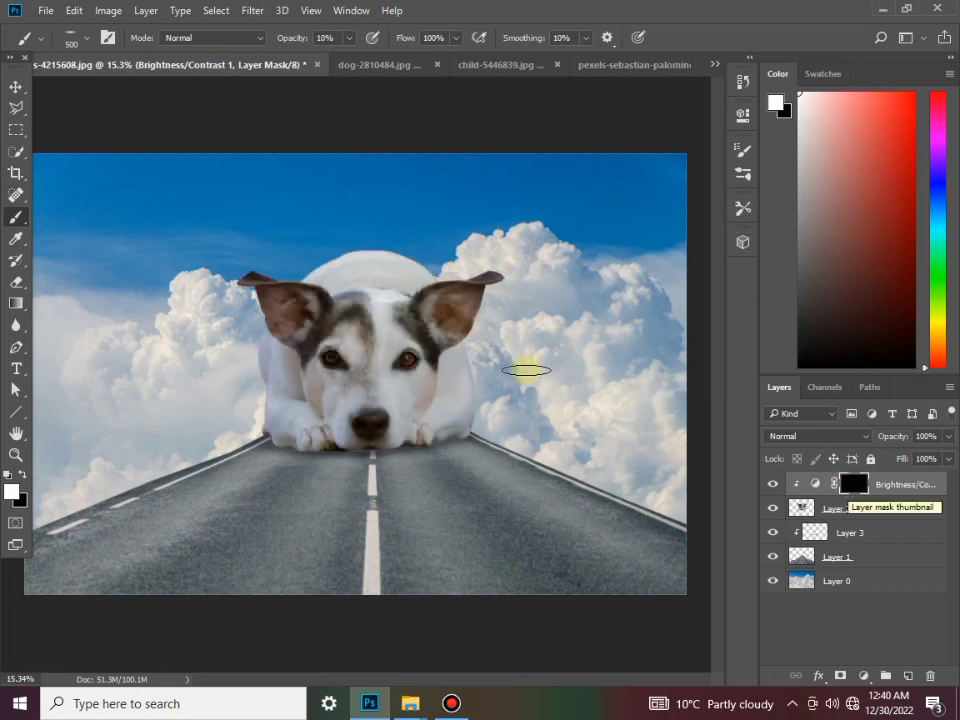
click(87, 40)
With a 250 px Soft Round brush, paint white on the adjustment mask along the dog's chin and paws.
click(136, 165)
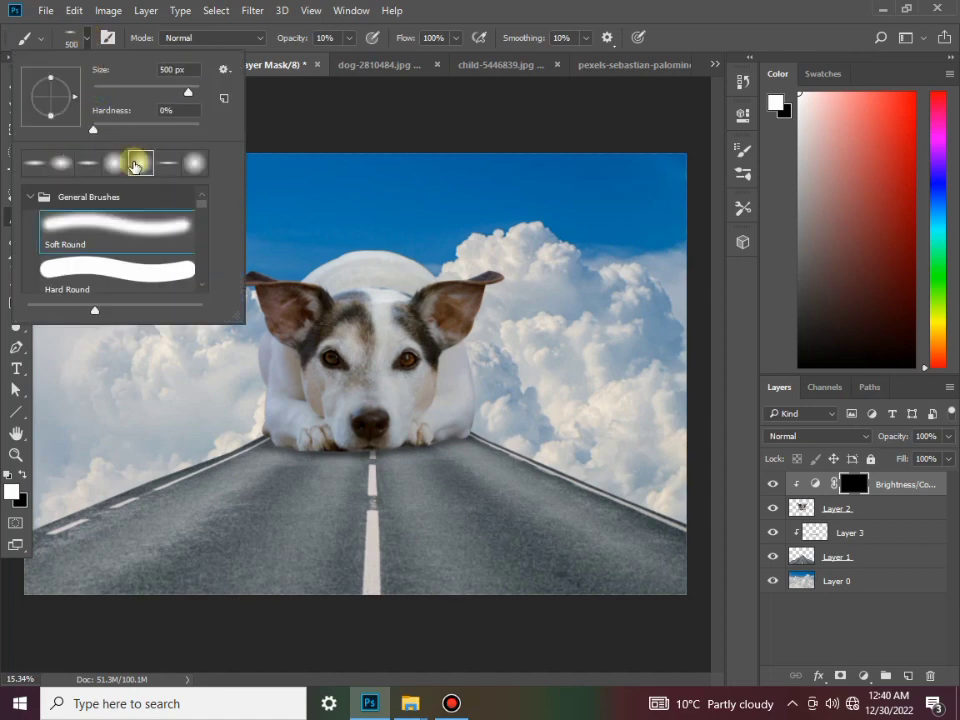
click(602, 628)
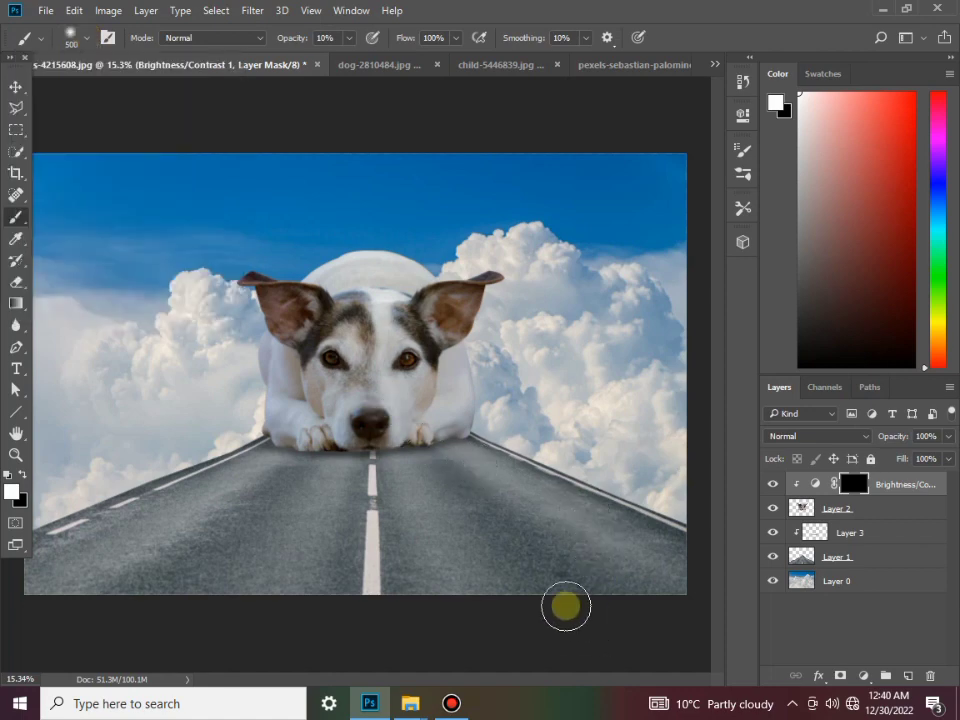
alt+scroll(486, 430, up, 2)
alt+scroll(471, 422, up, 1)
alt+scroll(392, 407, up, 1)
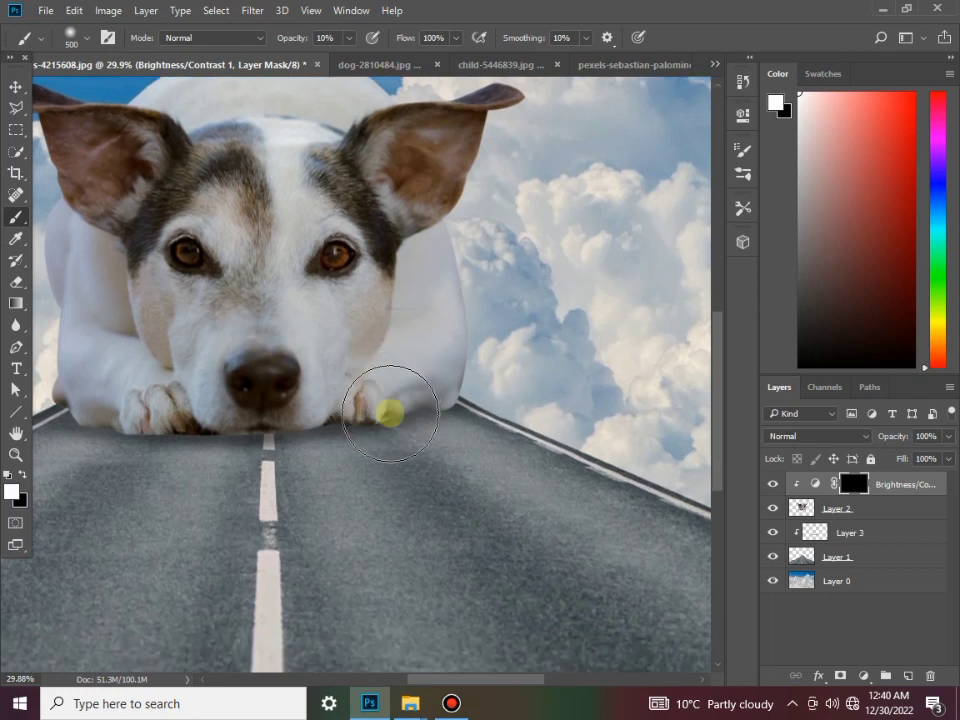
key(bracketleft)
key(bracketleft)
key(bracketleft)
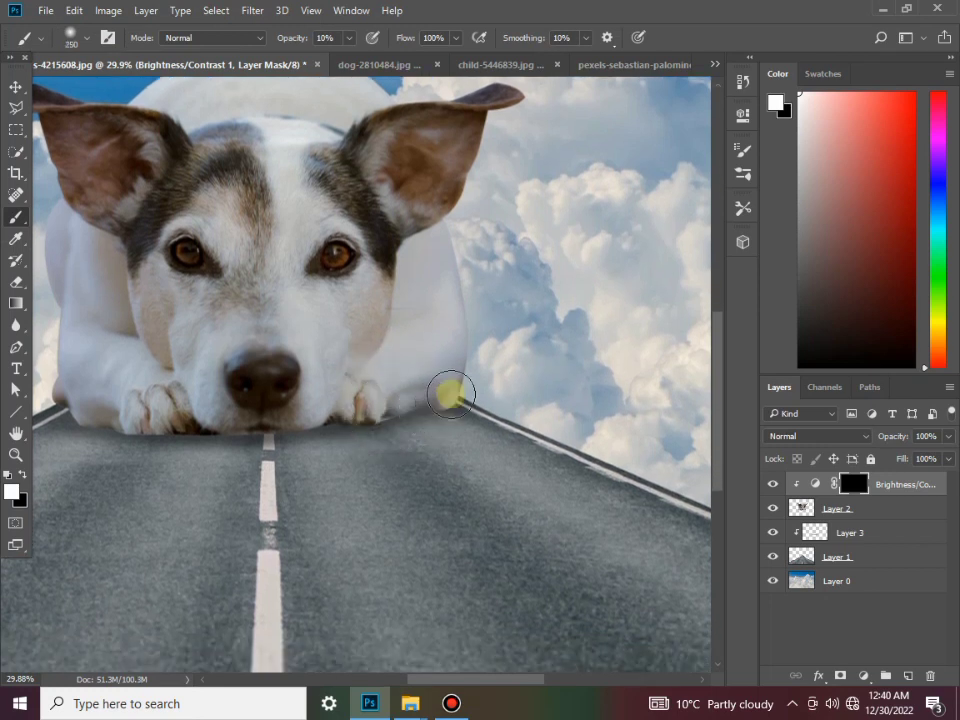
mouse_move(440, 404)
mouse_down()
mouse_move(381, 407)
mouse_move(435, 405)
mouse_move(422, 420)
mouse_move(435, 405)
mouse_move(317, 439)
mouse_move(285, 435)
mouse_move(312, 426)
mouse_move(201, 429)
mouse_move(63, 400)
mouse_move(111, 437)
mouse_move(141, 439)
mouse_move(442, 408)
mouse_move(381, 418)
mouse_move(405, 407)
mouse_move(60, 407)
mouse_move(81, 426)
mouse_move(144, 437)
mouse_move(381, 416)
mouse_move(300, 429)
mouse_move(309, 421)
mouse_up()
mouse_move(466, 413)
mouse_down()
mouse_move(480, 386)
mouse_move(294, 424)
mouse_move(84, 399)
mouse_move(191, 439)
mouse_move(261, 429)
mouse_move(401, 448)
mouse_up()
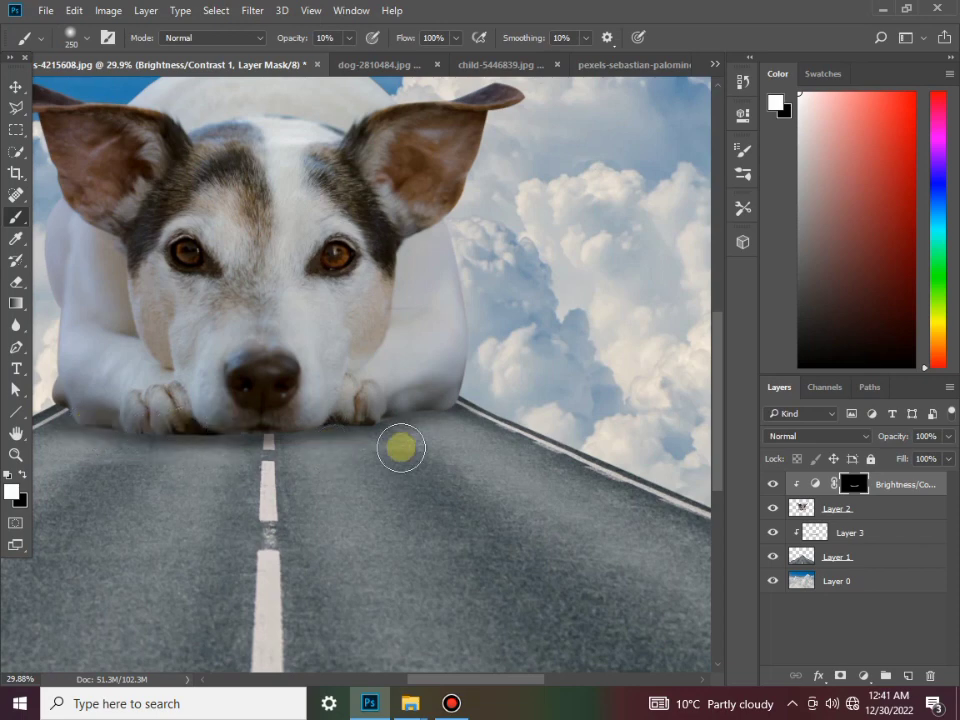
scroll(401, 453, down, 3)
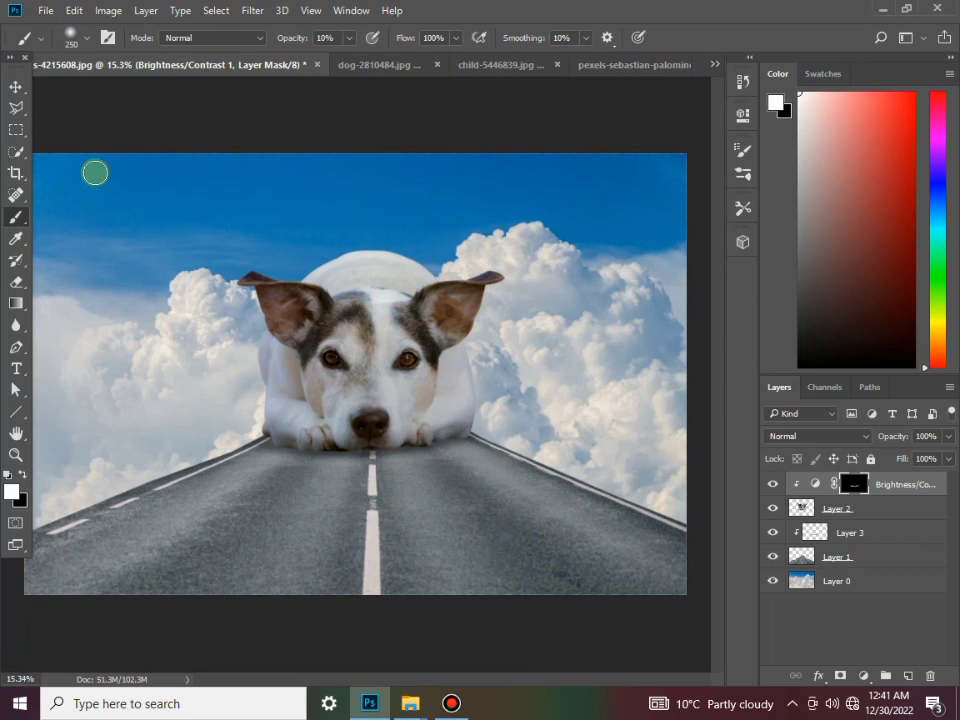
click(16, 87)
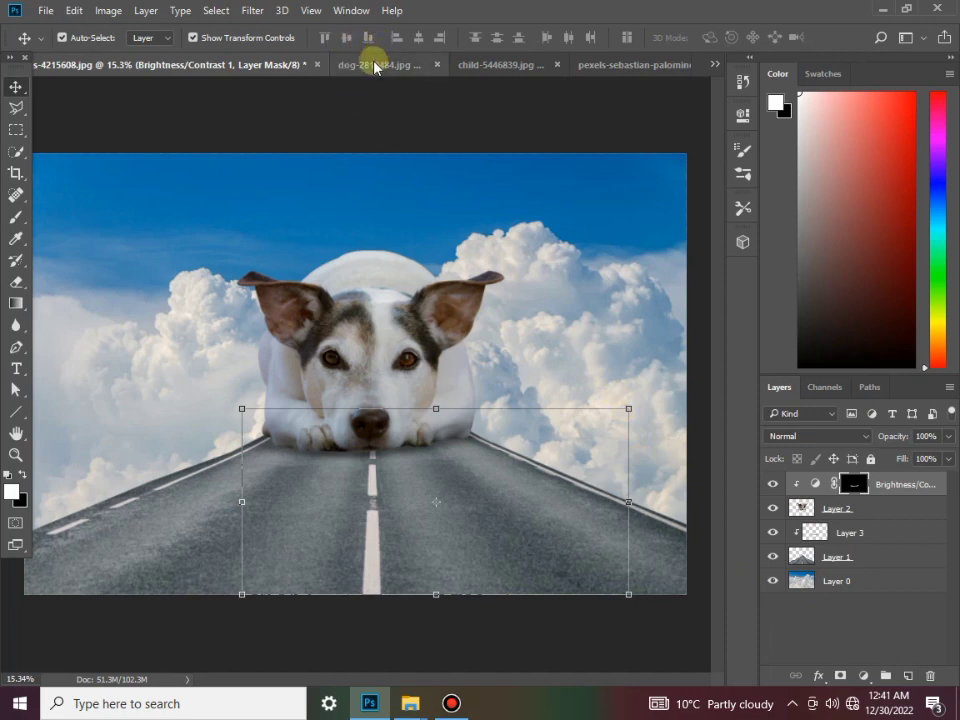
Bring the running boy into the composite as Layer 4, shrunk to about 57%.
click(467, 63)
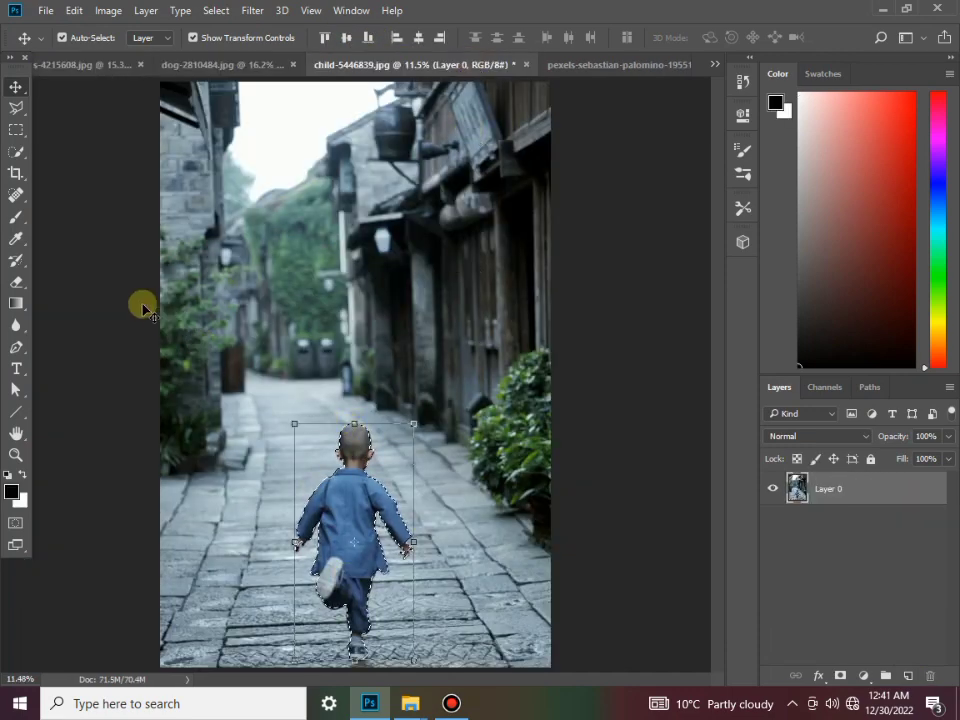
mouse_move(370, 528)
mouse_down()
mouse_move(240, 214)
mouse_move(97, 68)
mouse_move(231, 287)
mouse_up()
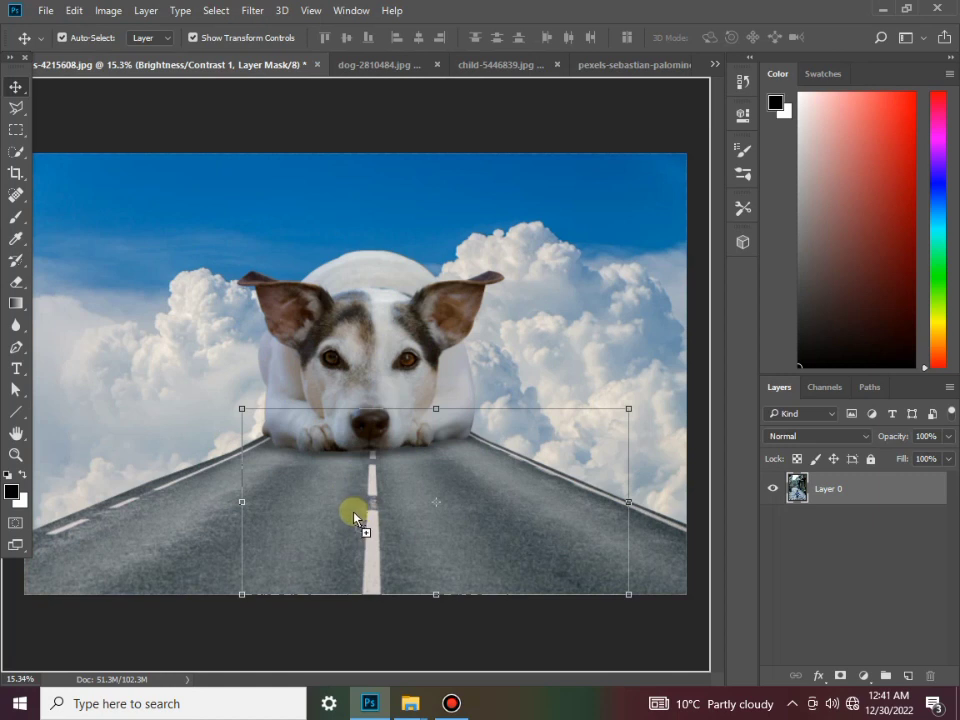
drag(354, 513, 350, 511)
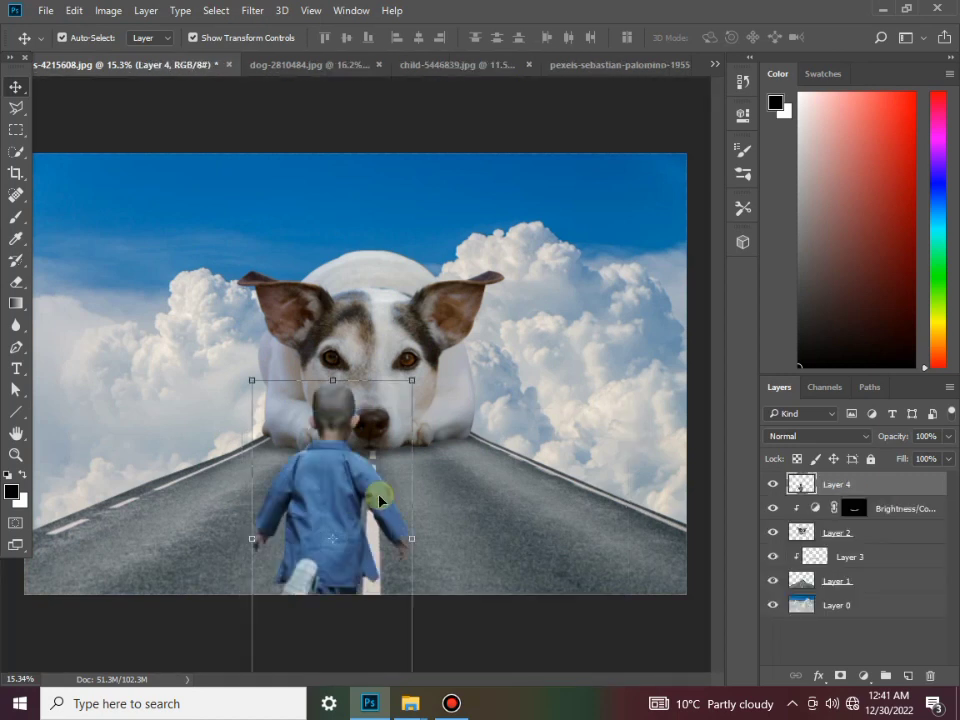
drag(413, 383, 343, 516)
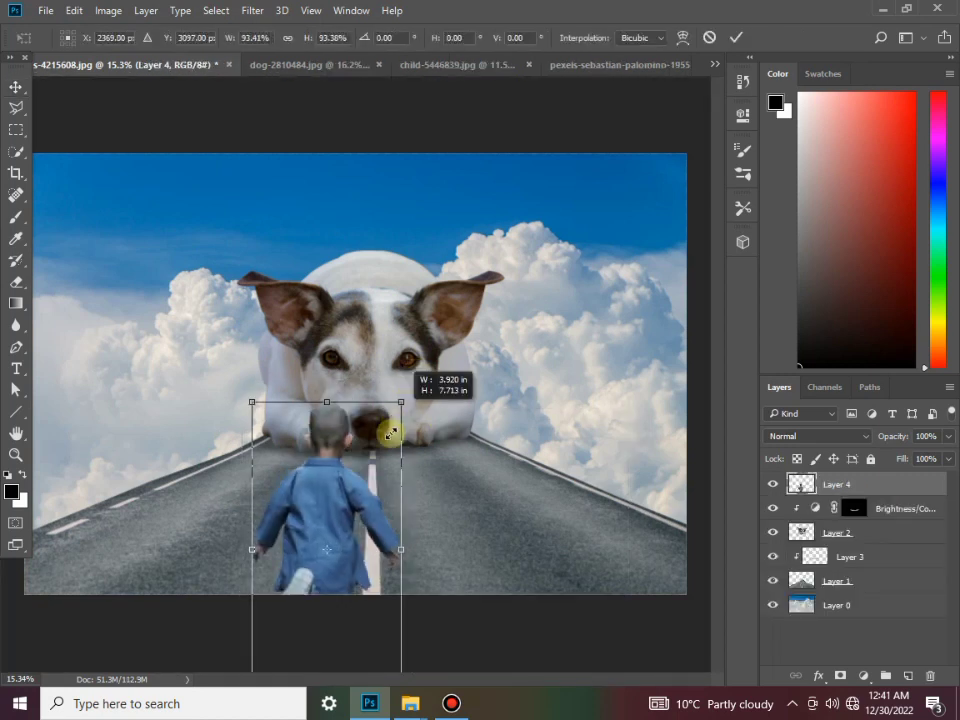
drag(298, 569, 325, 454)
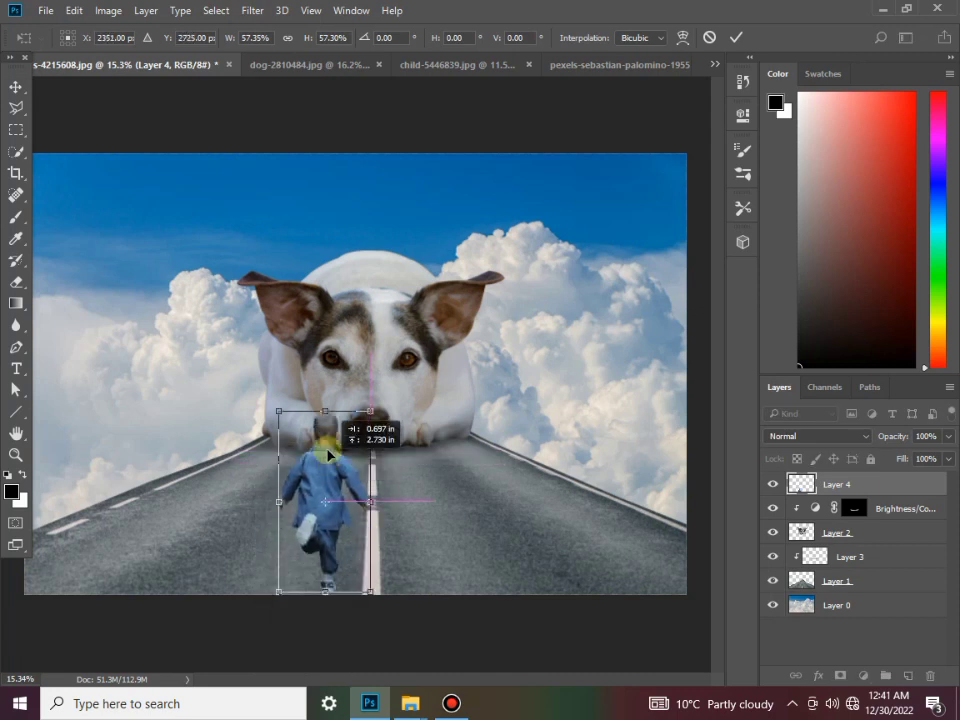
Scale the boy to about 34% and settle him on the road below the dog's paws.
drag(370, 400, 355, 457)
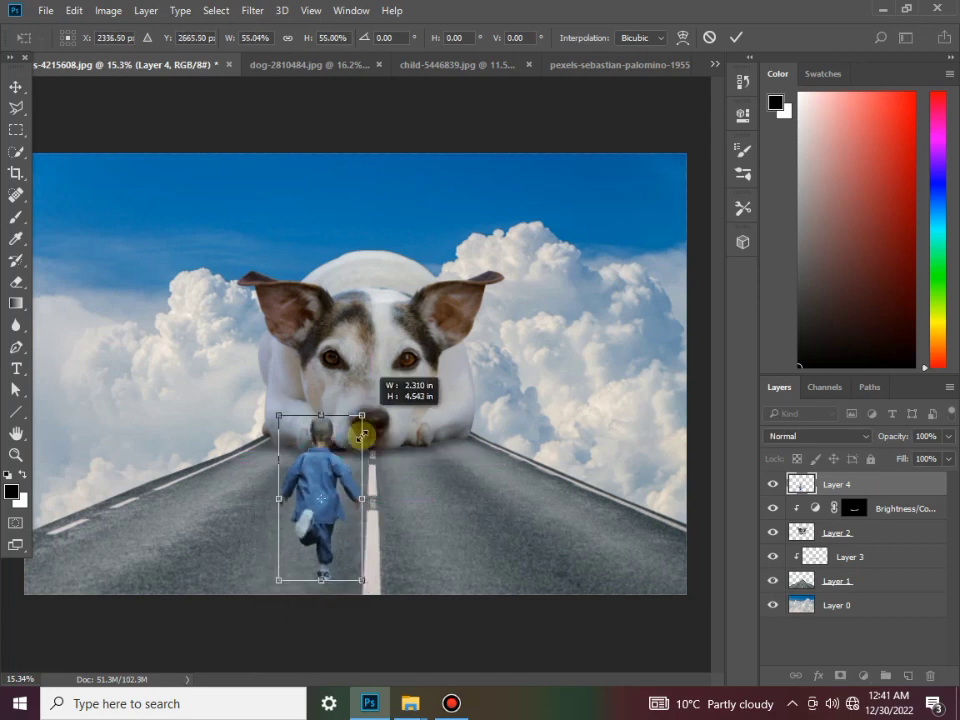
drag(312, 505, 333, 510)
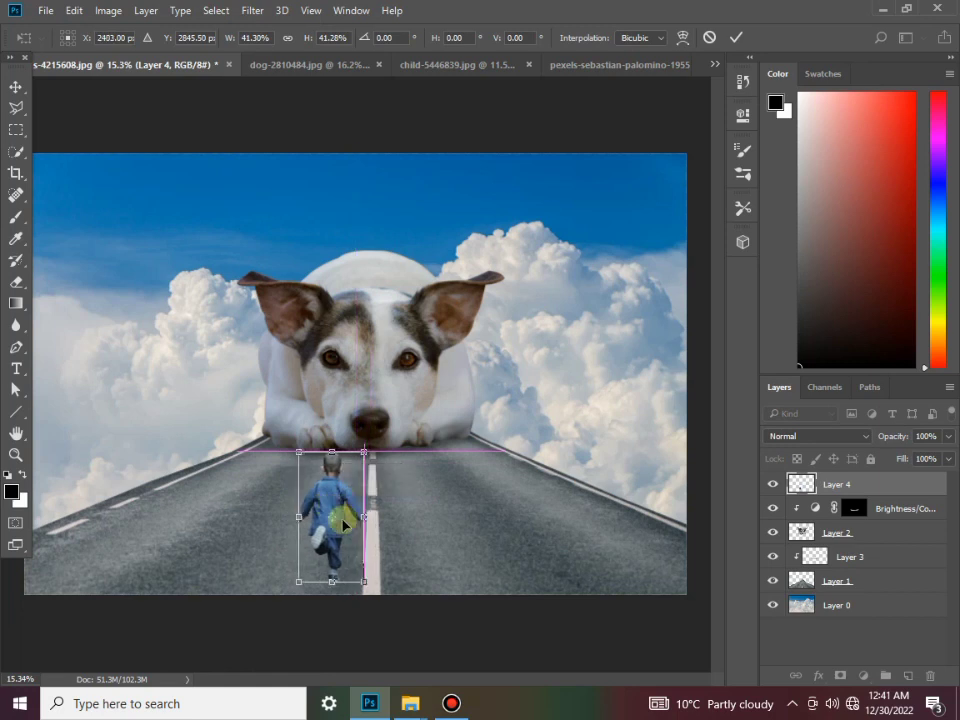
drag(333, 510, 339, 472)
drag(359, 431, 353, 447)
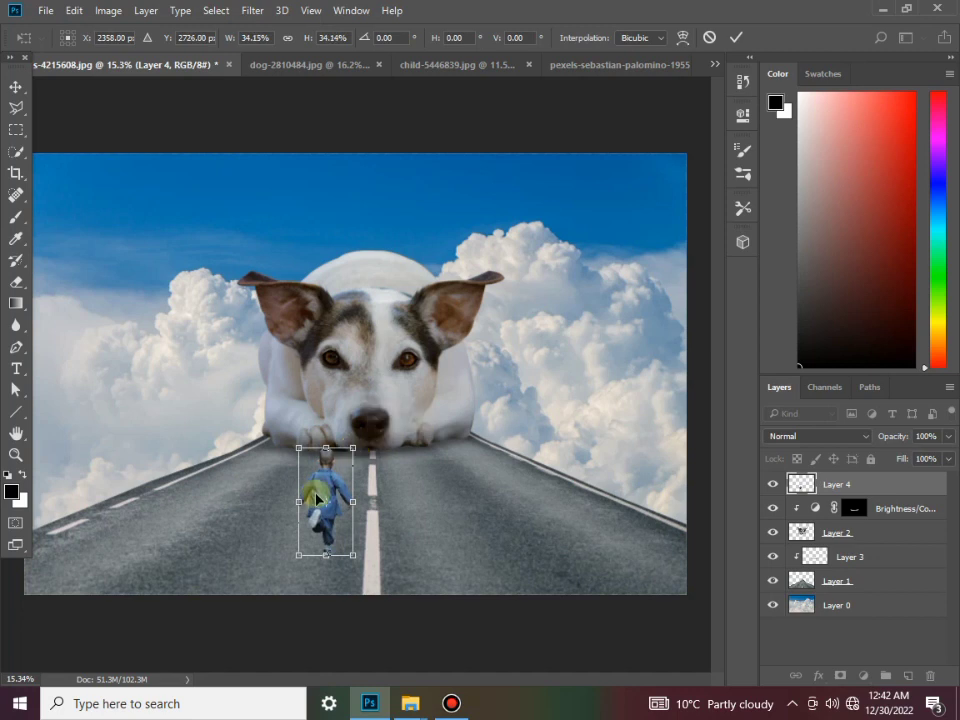
drag(321, 500, 310, 508)
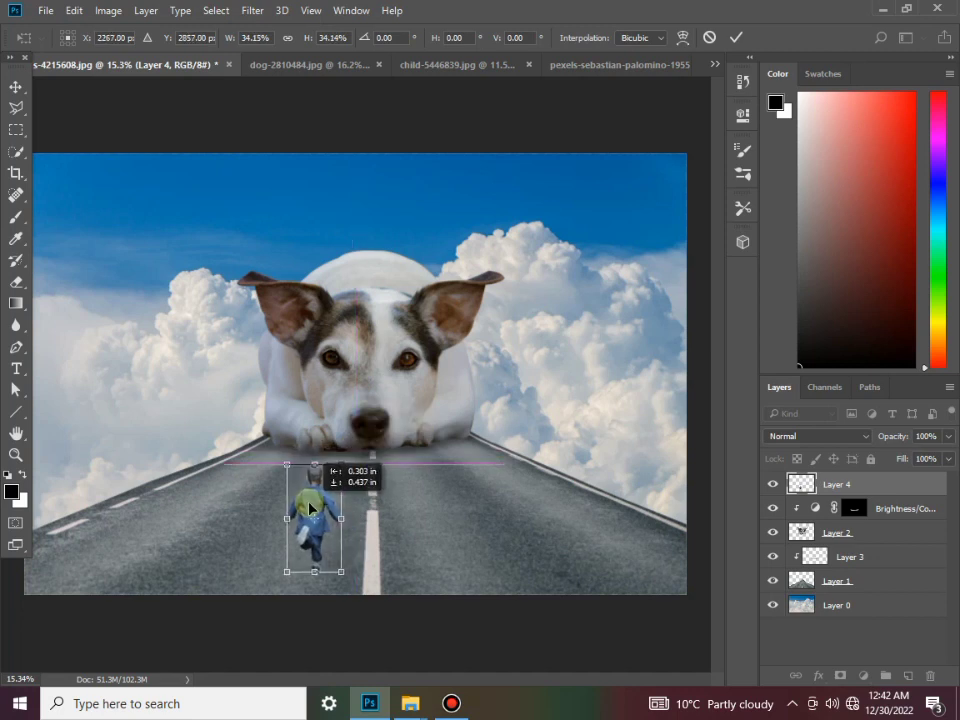
click(14, 87)
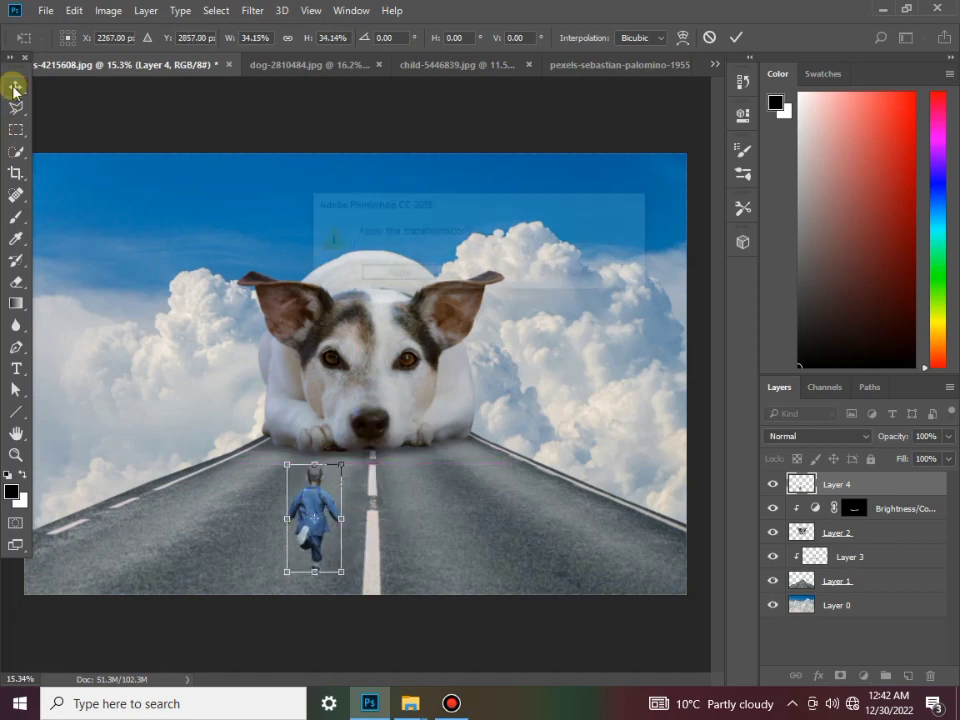
key(Return)
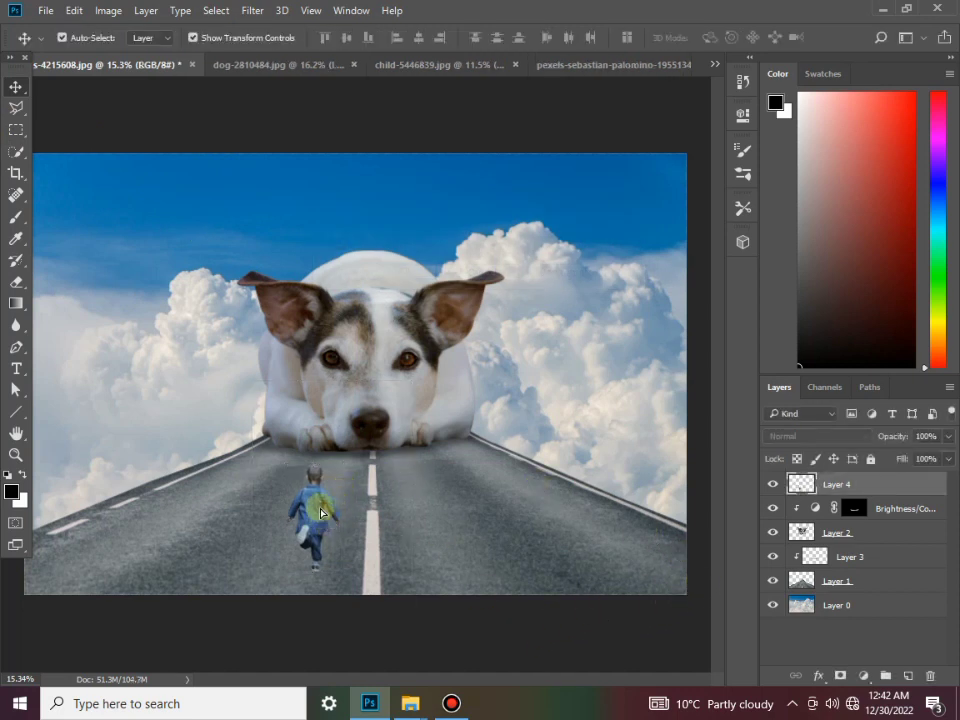
drag(330, 530, 321, 513)
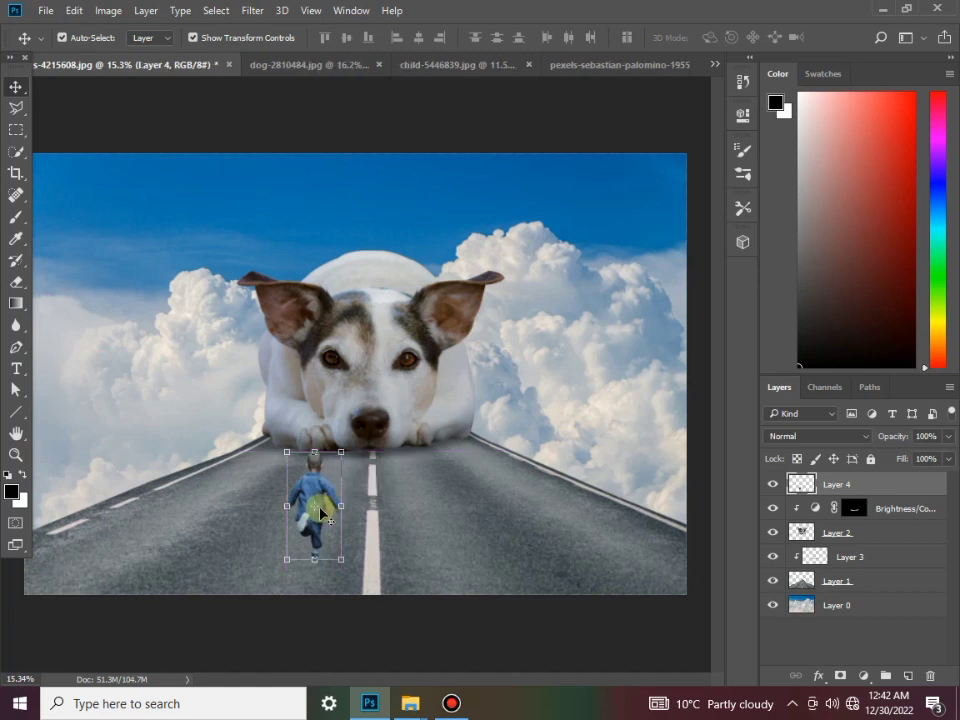
key(Down)
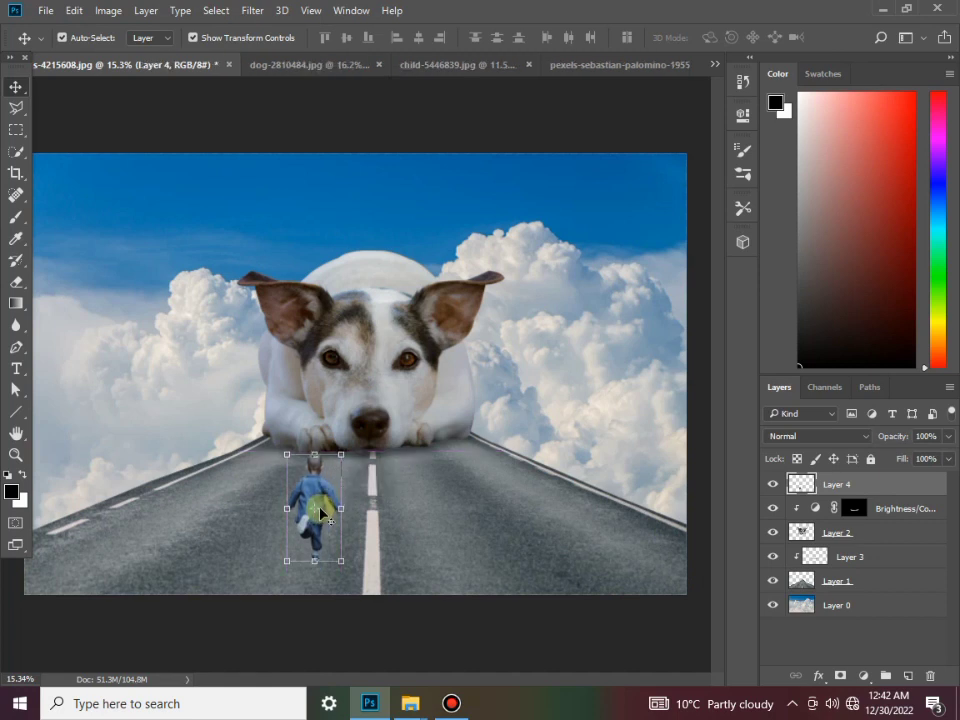
key(Down)
key(Down)
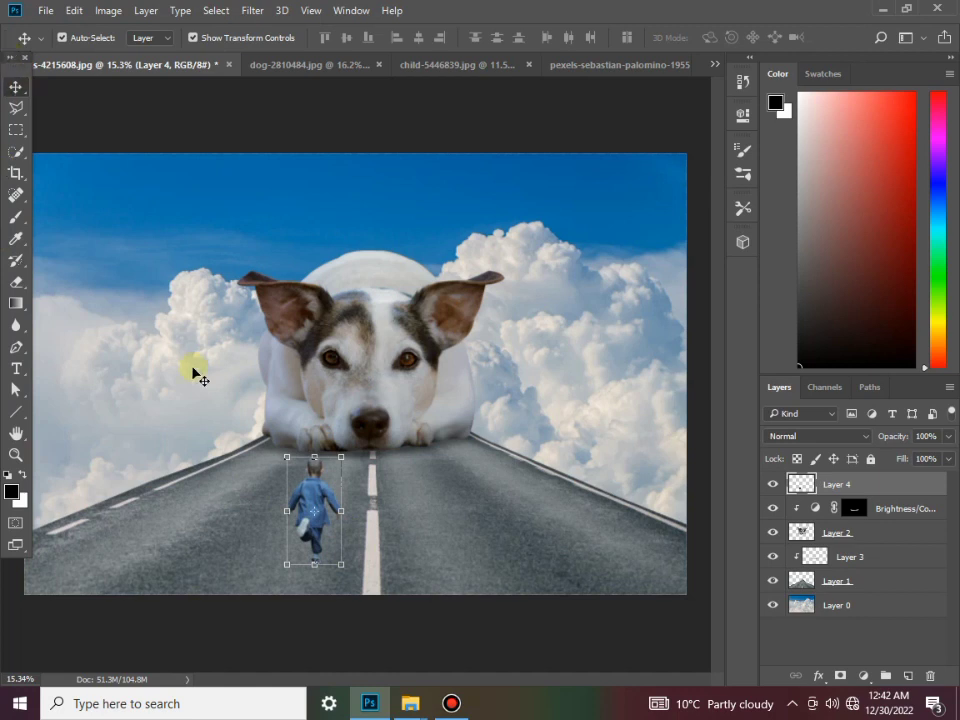
On Layer 3, set up a flattened soft brush tip at 175 px.
click(459, 622)
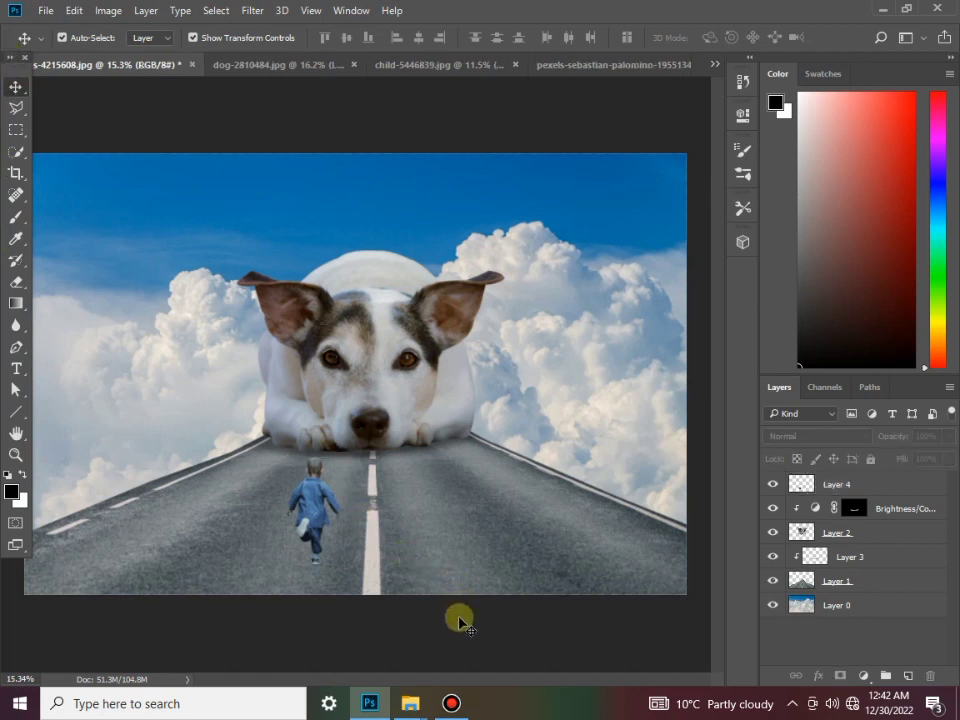
click(850, 578)
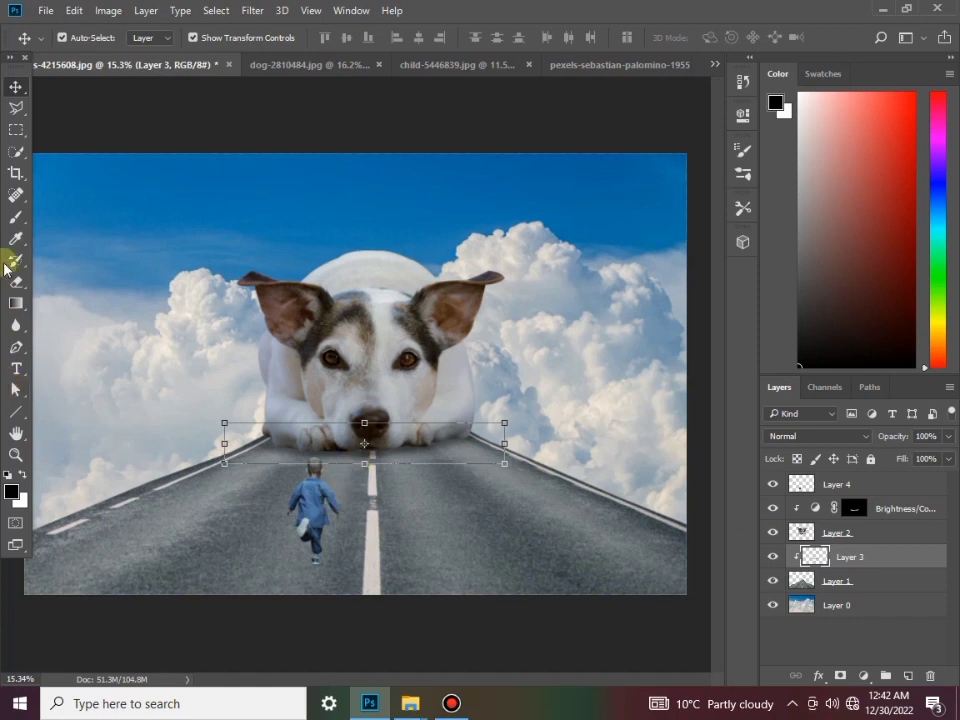
click(16, 217)
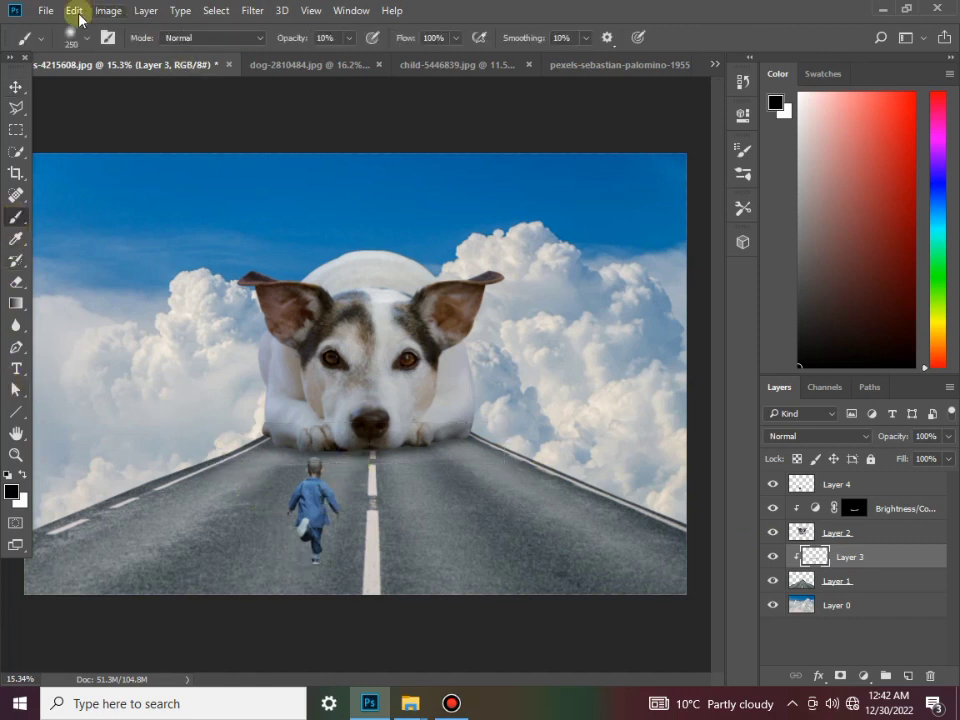
click(86, 39)
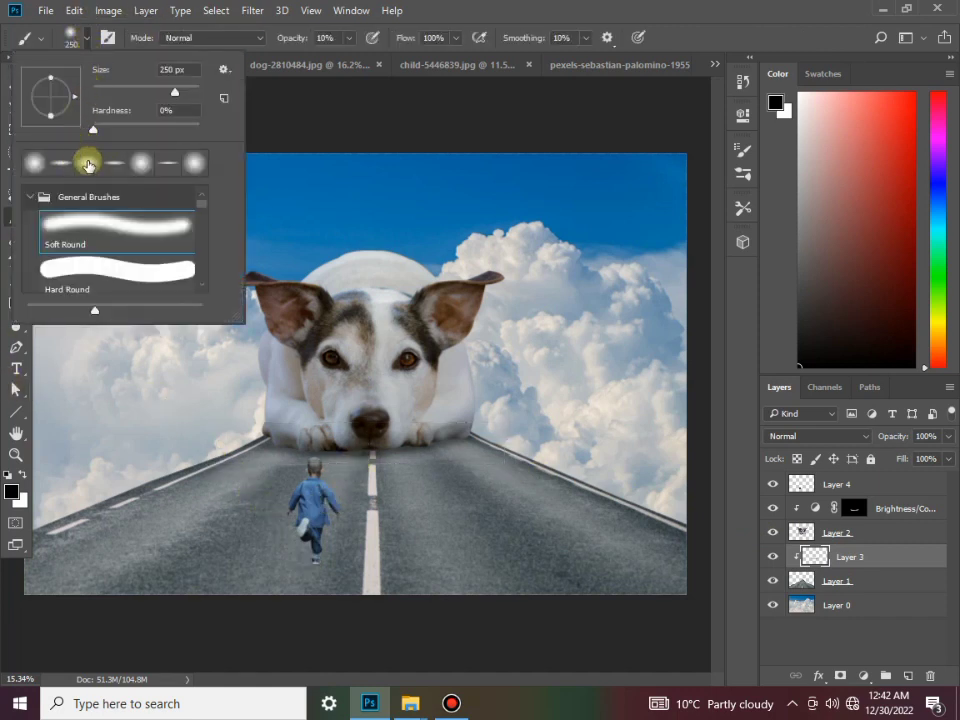
click(68, 163)
click(66, 34)
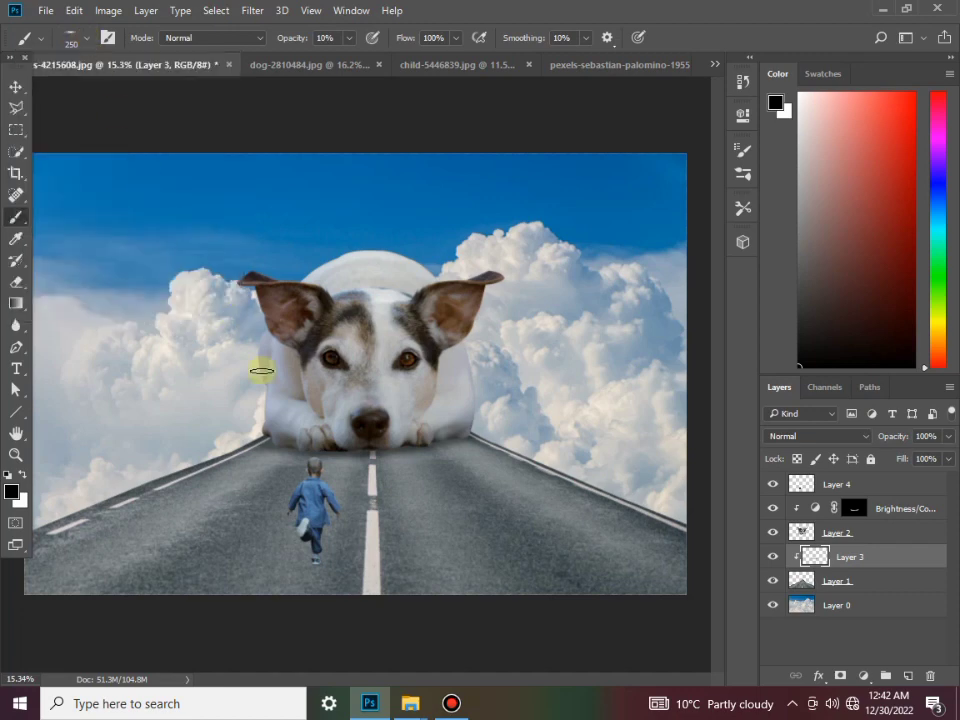
scroll(317, 570, up, 2)
scroll(296, 514, up, 3)
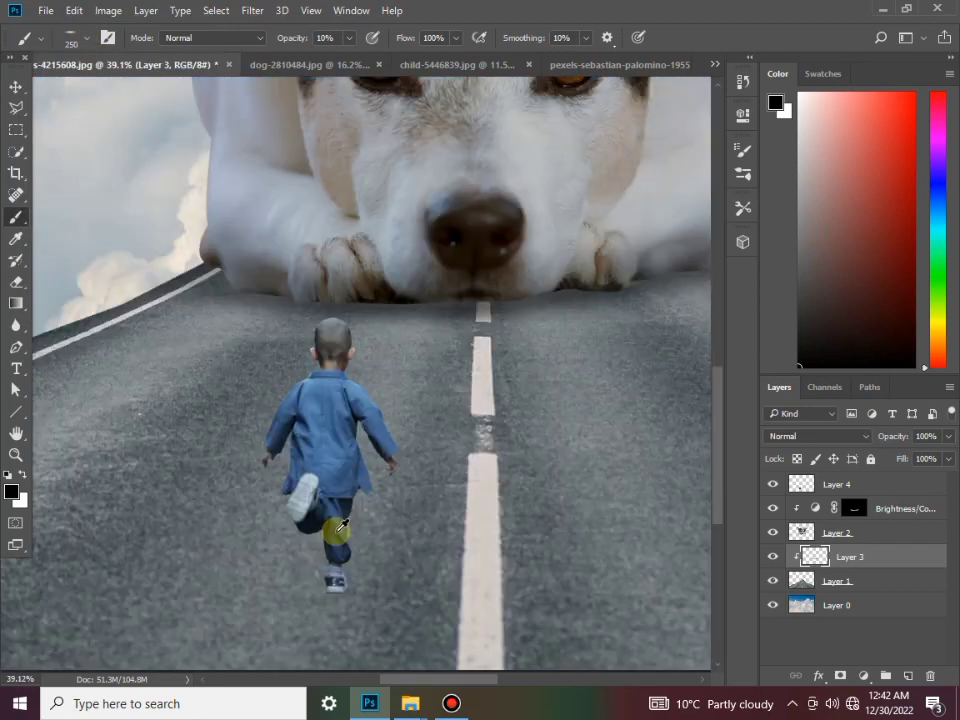
scroll(304, 506, up, 2)
scroll(336, 531, down, 2)
scroll(339, 514, down, 2)
scroll(339, 497, up, 1)
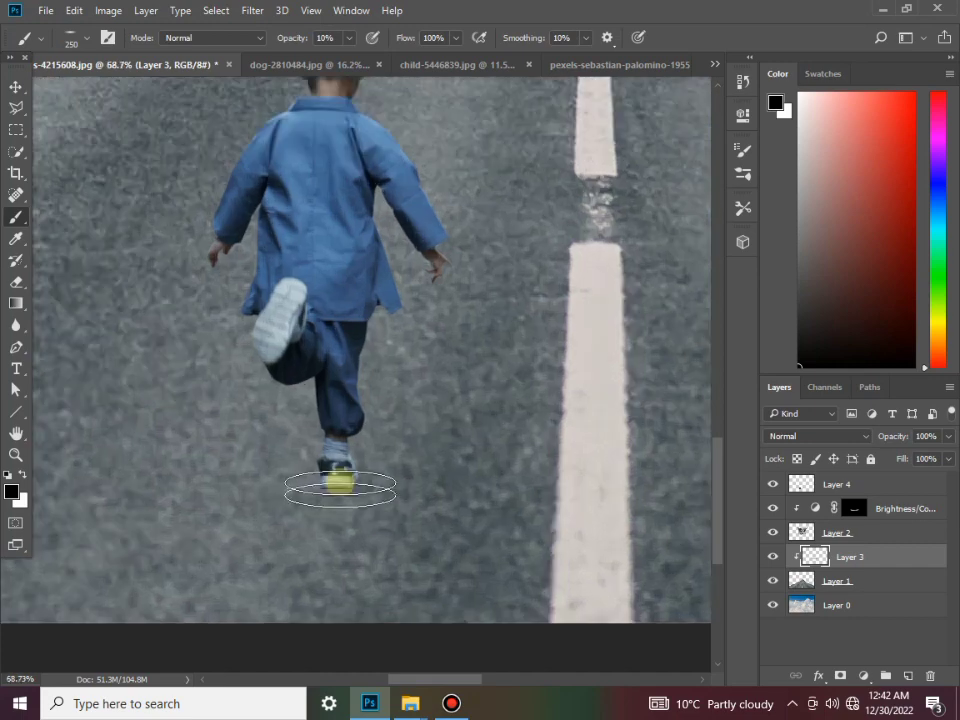
scroll(326, 486, up, 1)
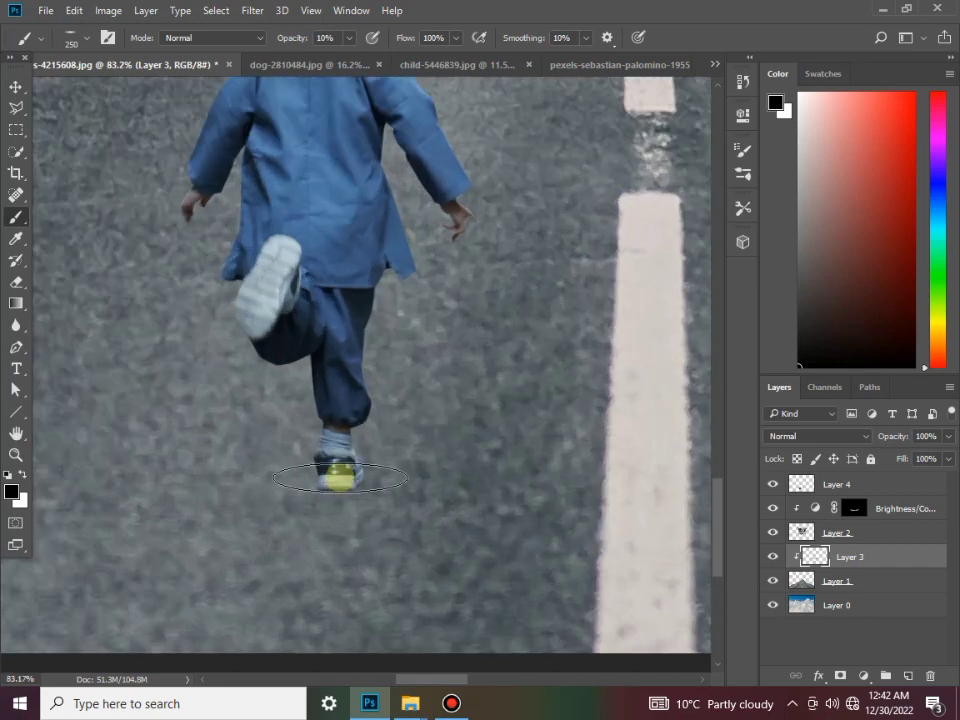
key(bracketleft)
key(bracketleft)
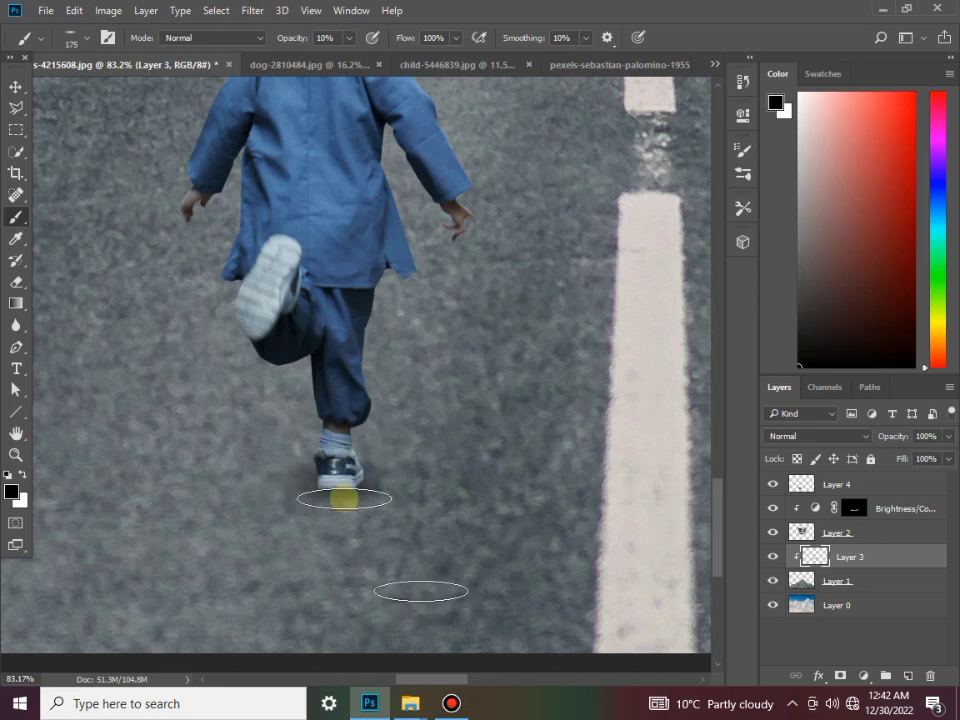
Paint a faint soft shadow on the road beneath the boy's shoes.
drag(342, 497, 338, 486)
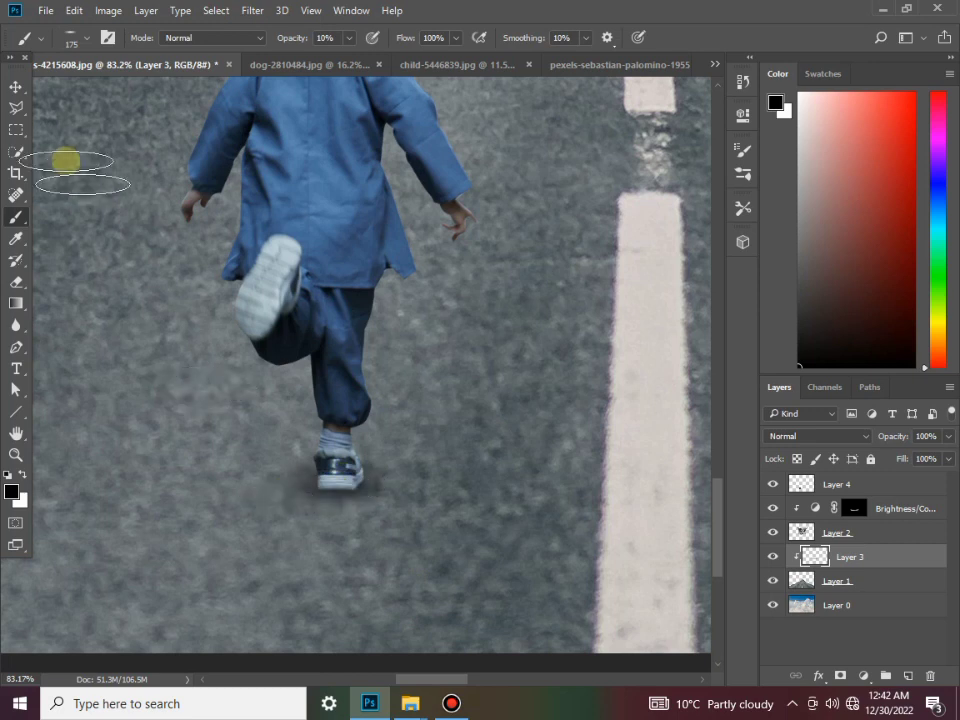
click(86, 38)
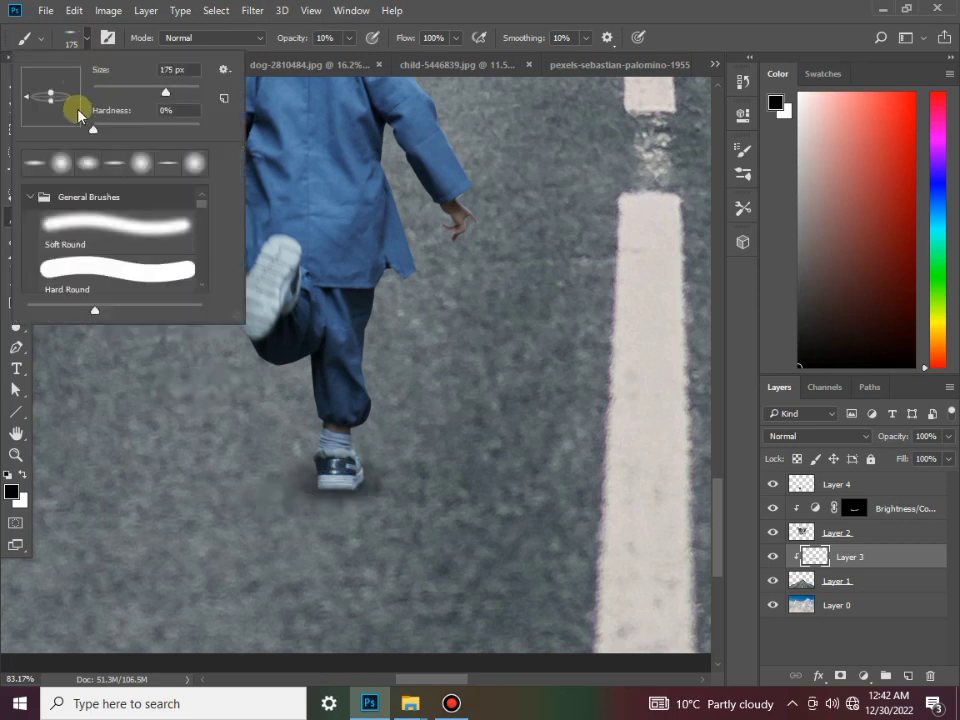
click(61, 162)
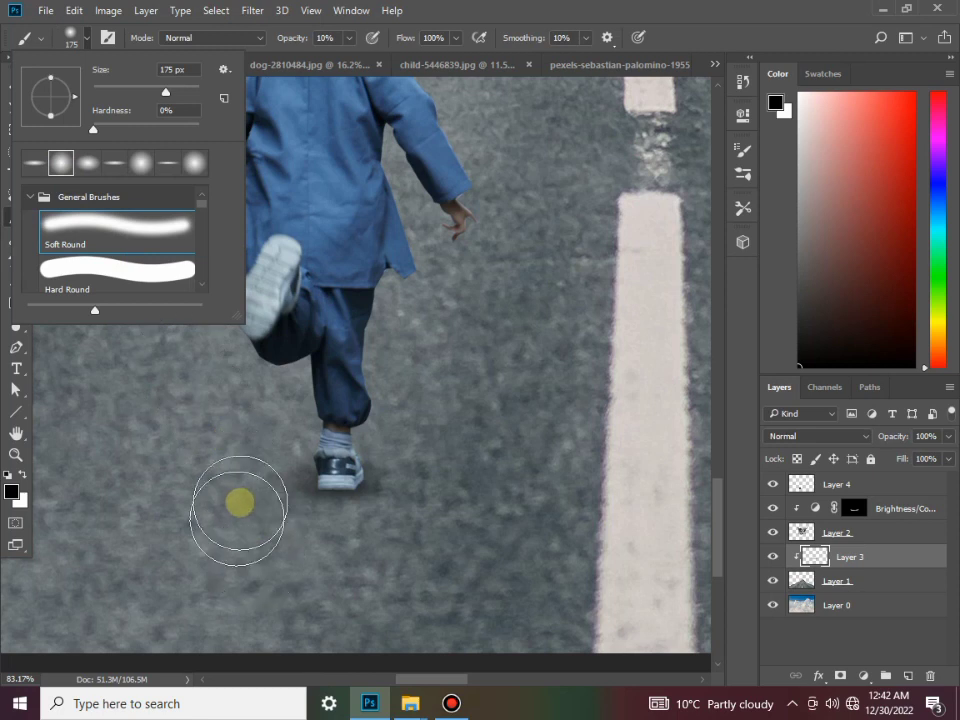
click(255, 463)
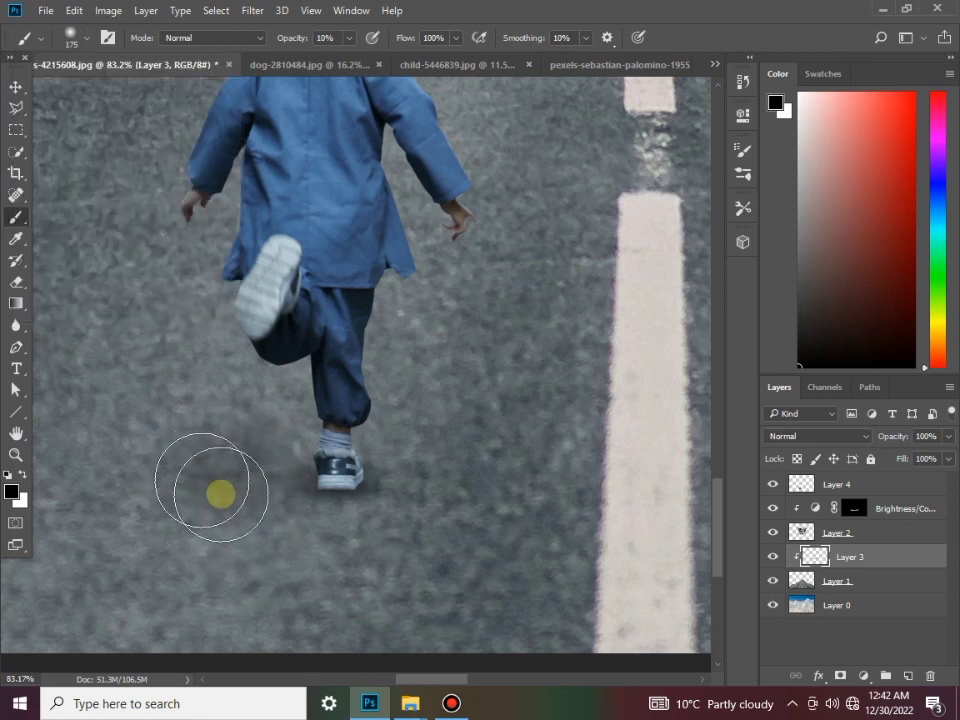
mouse_move(226, 470)
mouse_down()
mouse_move(265, 500)
mouse_move(264, 454)
mouse_move(223, 482)
mouse_move(195, 429)
mouse_move(165, 474)
mouse_move(390, 490)
mouse_up()
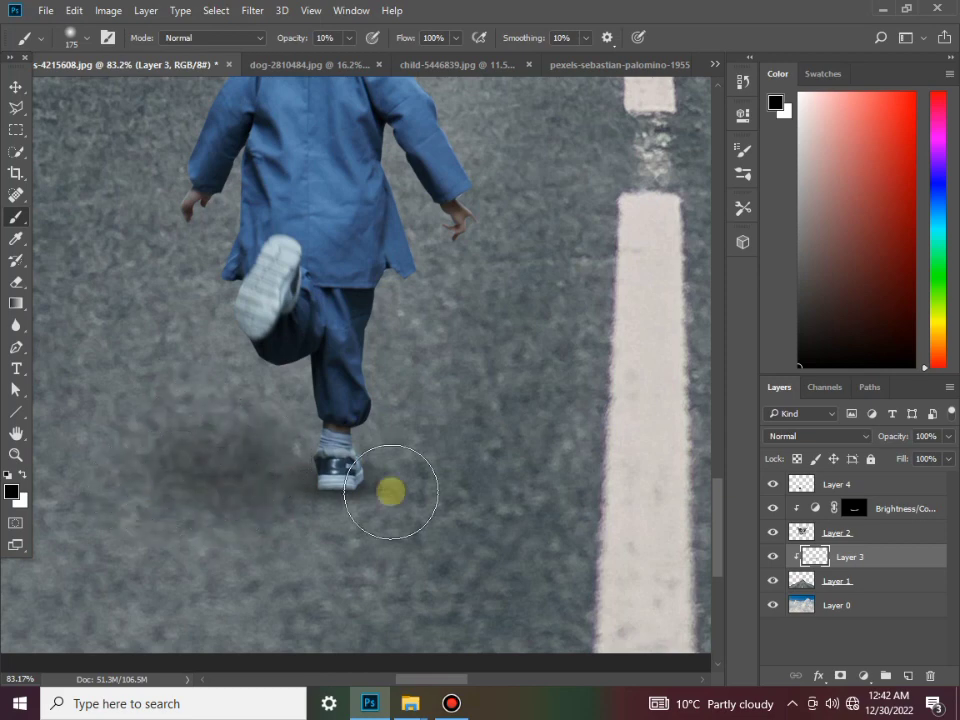
key(ctrl+0)
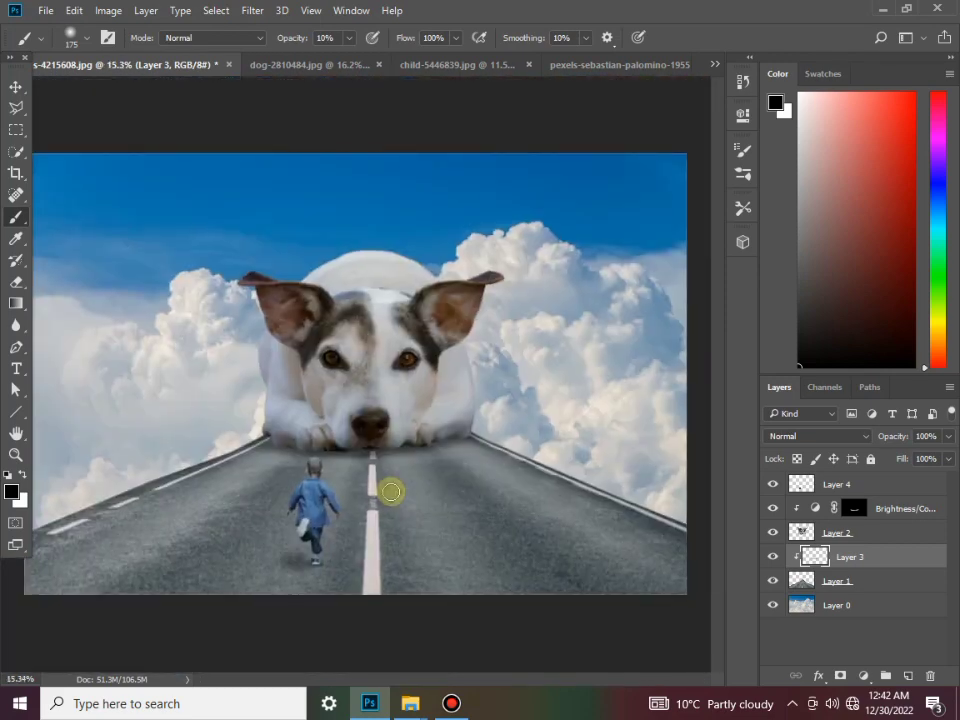
scroll(319, 566, up, 2)
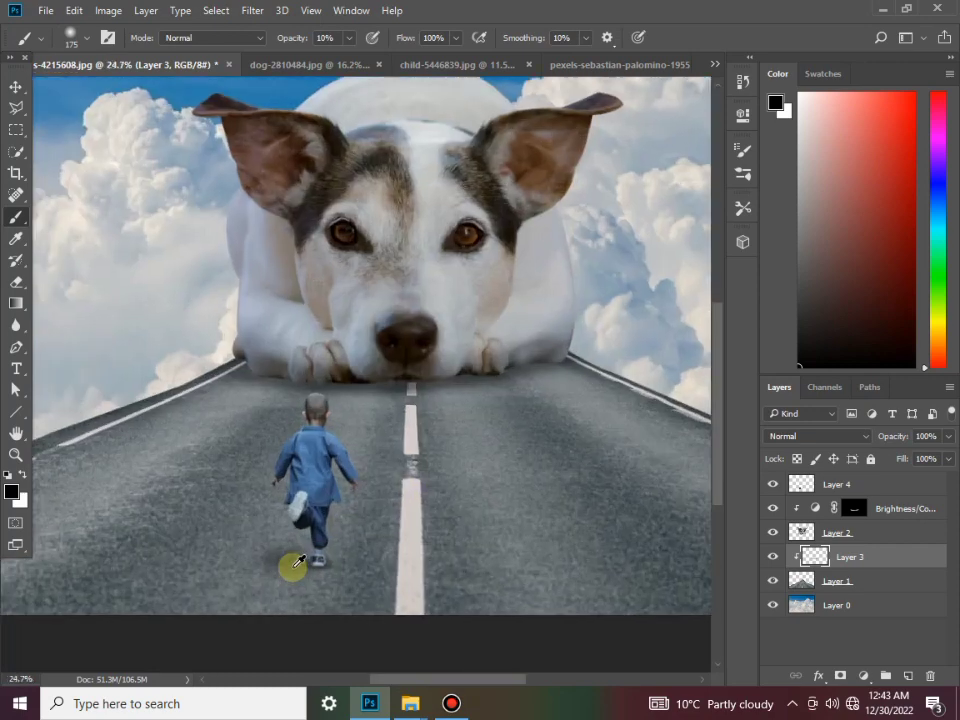
scroll(317, 571, up, 1)
drag(317, 571, 334, 568)
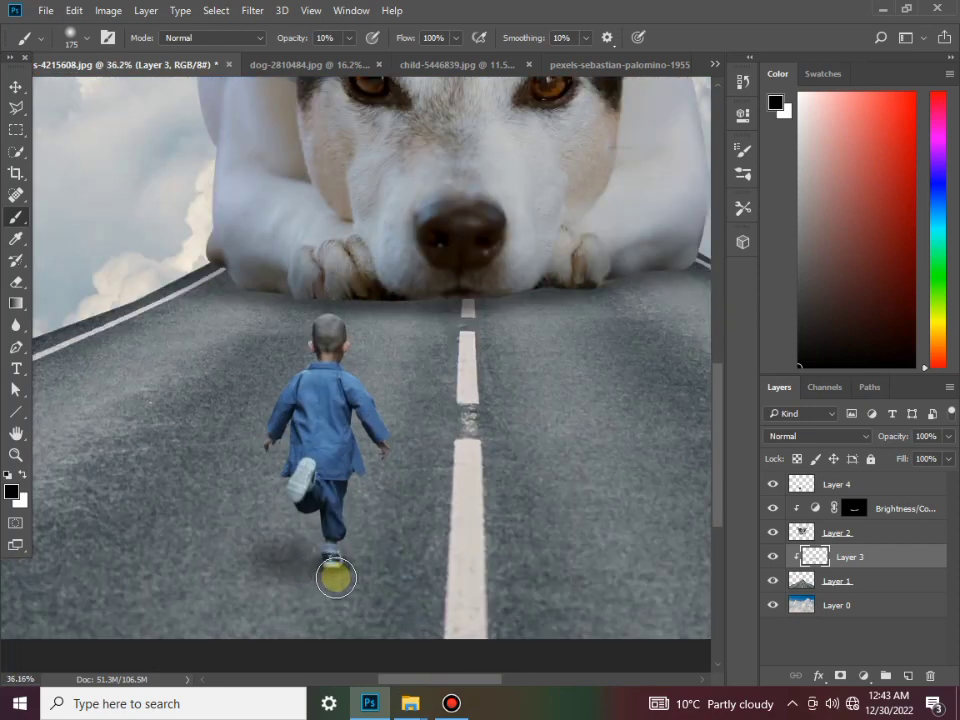
key(ctrl+0)
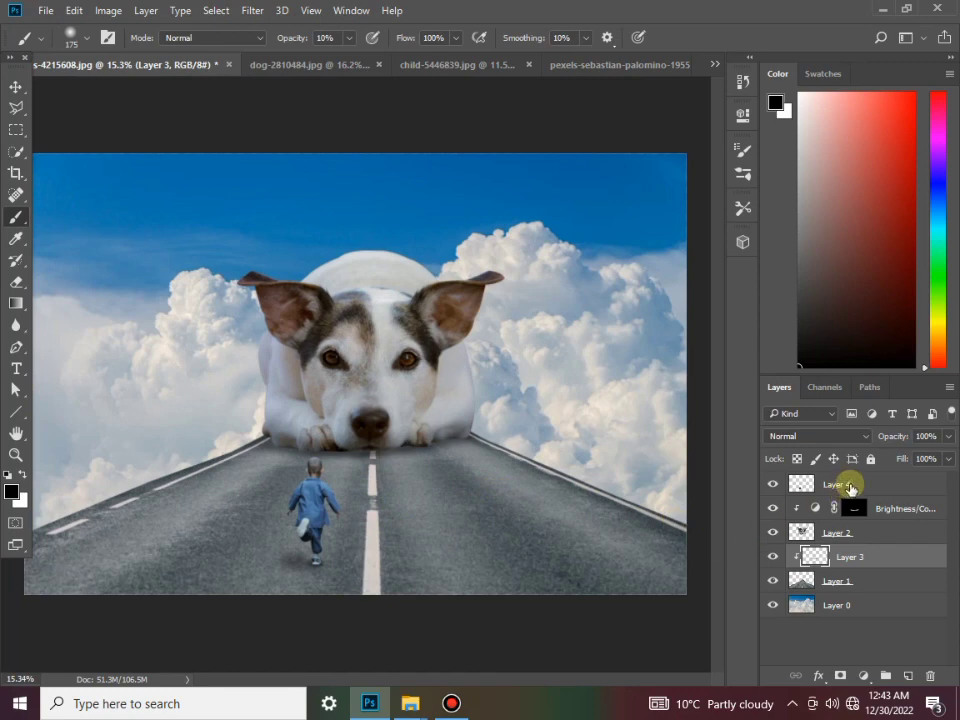
Add a Brightness/Contrast layer above the cloud Layer 0 at brightness -32, contrast 62.
click(845, 486)
click(846, 606)
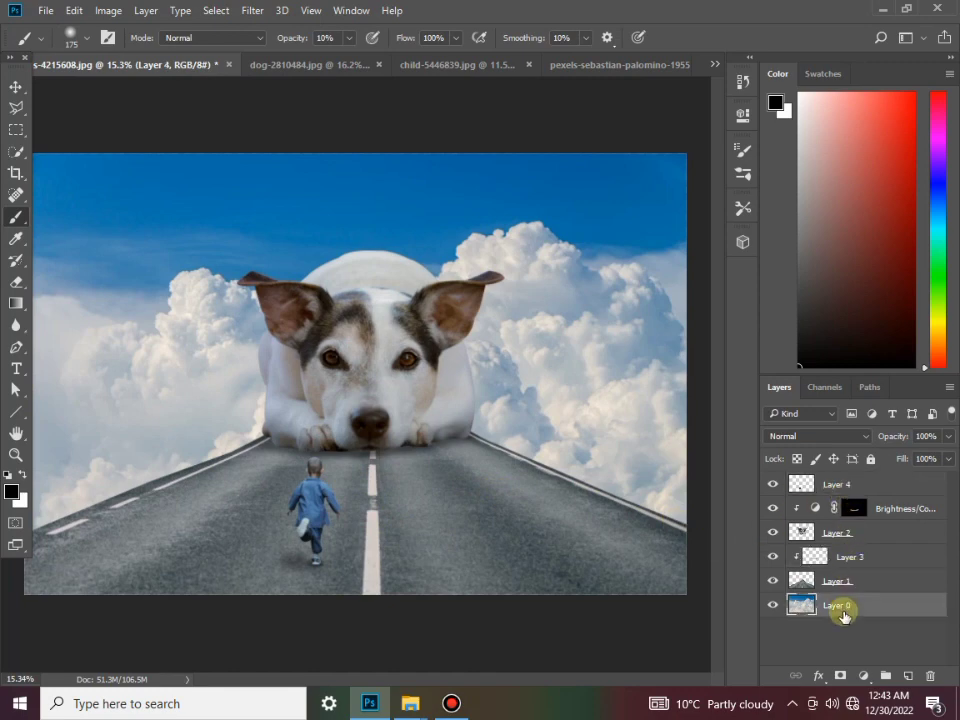
click(863, 677)
click(850, 383)
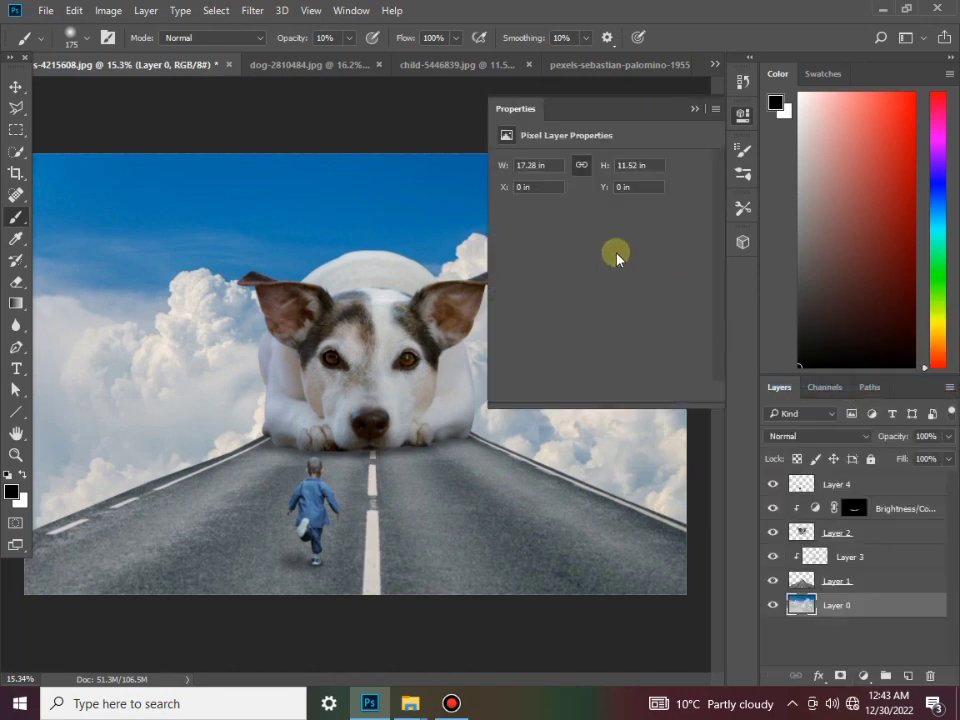
mouse_move(600, 206)
mouse_down()
mouse_move(564, 205)
mouse_move(573, 205)
mouse_up()
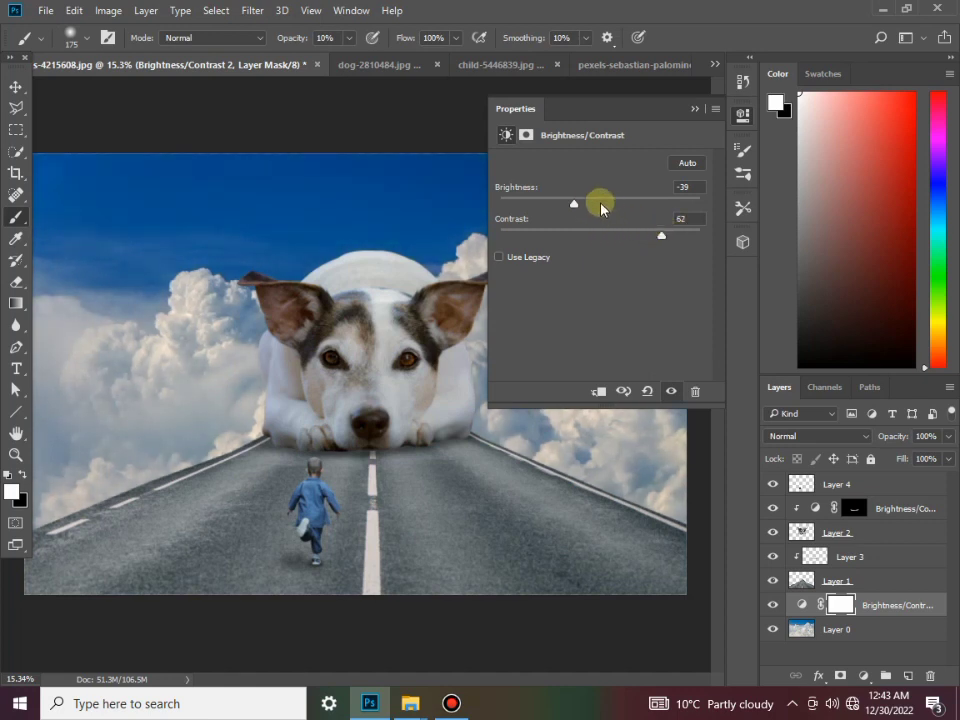
drag(592, 206, 572, 207)
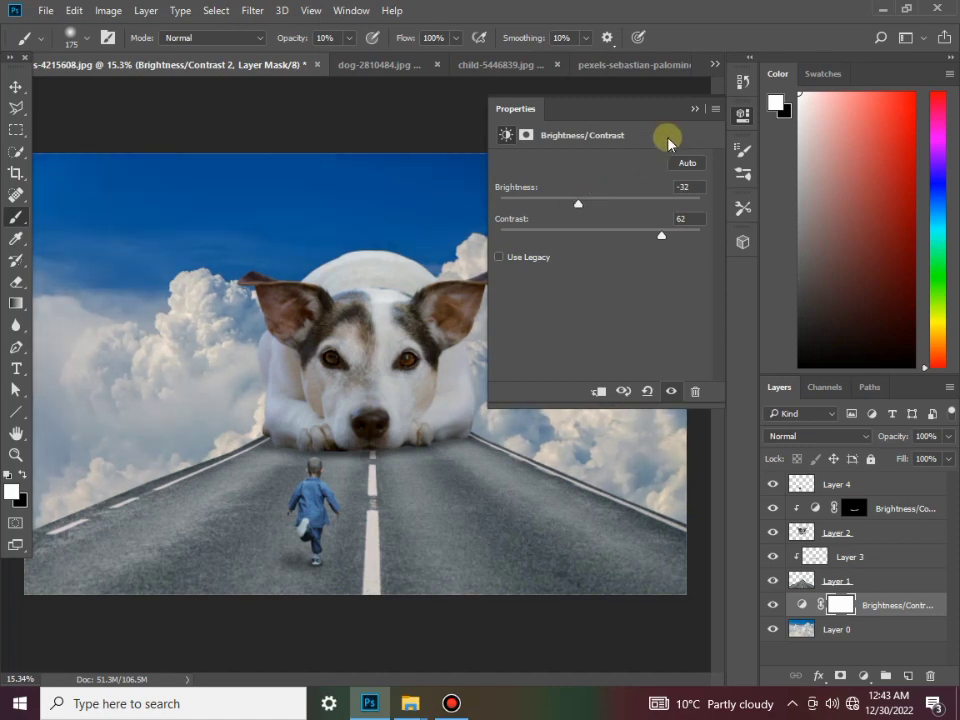
click(694, 108)
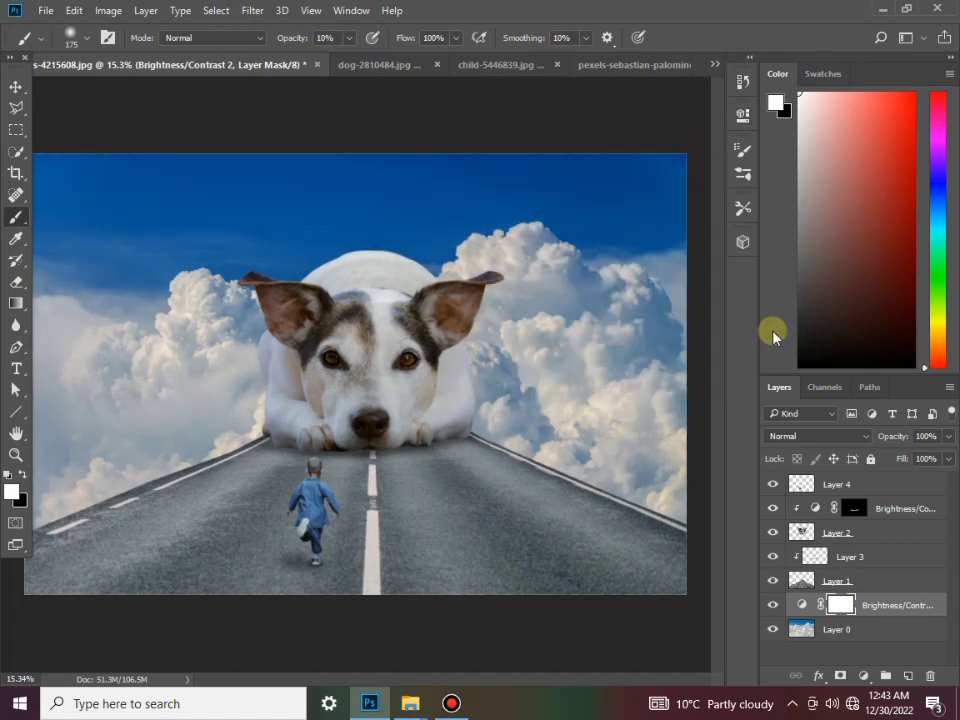
Add a Brightness/Contrast adjustment on the dog's Layer 2 with brightness -7 and contrast 84.
click(855, 532)
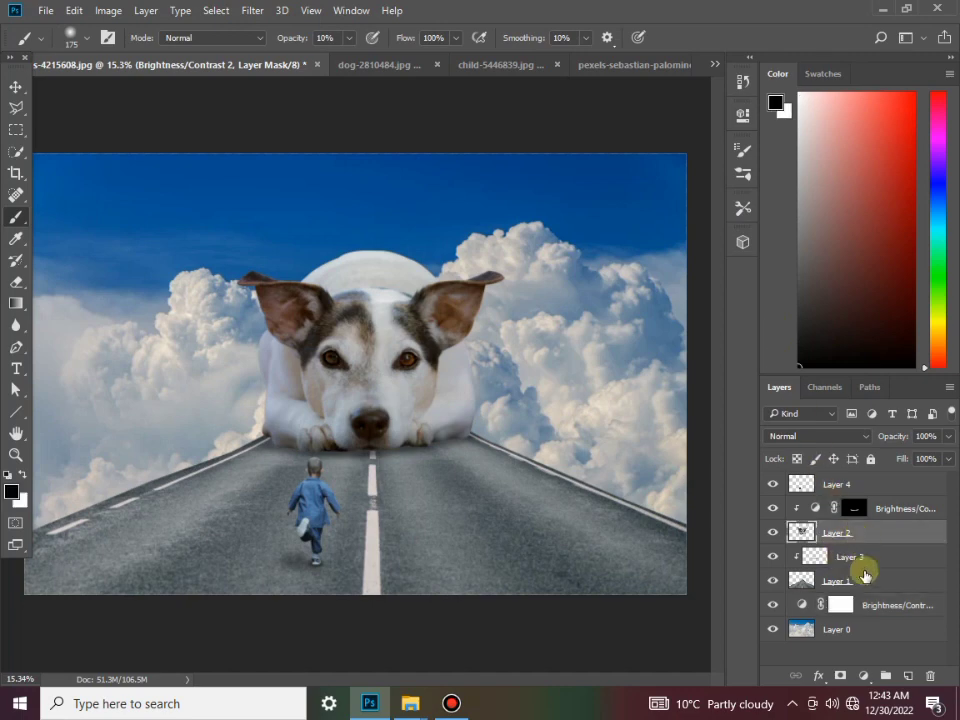
click(863, 676)
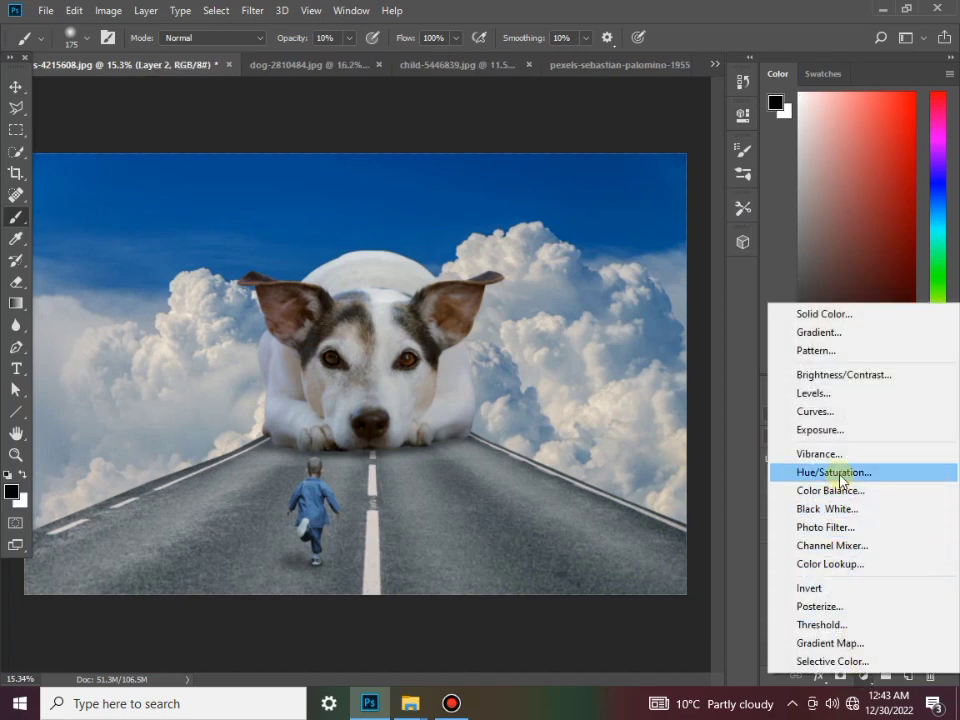
click(836, 374)
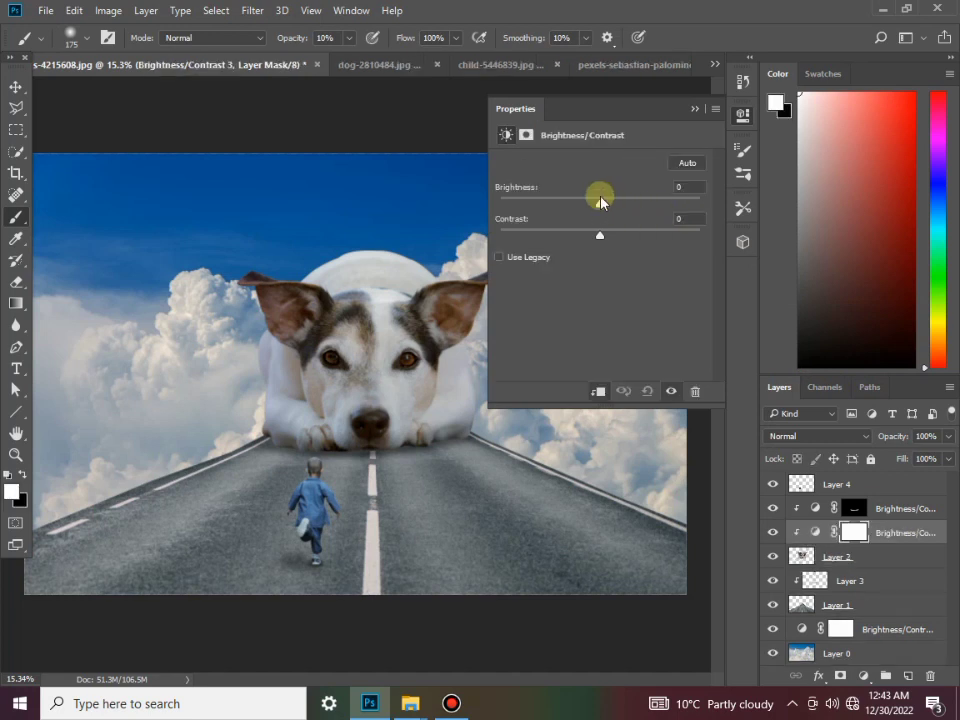
drag(600, 236, 657, 238)
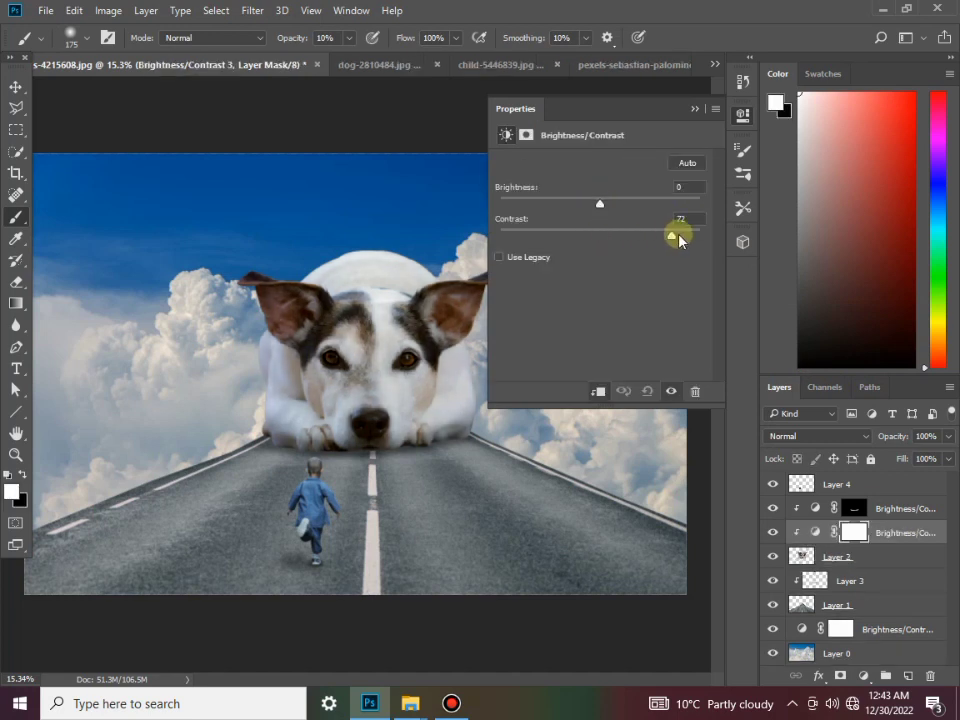
mouse_move(600, 204)
mouse_down()
mouse_move(586, 207)
mouse_move(598, 208)
mouse_up()
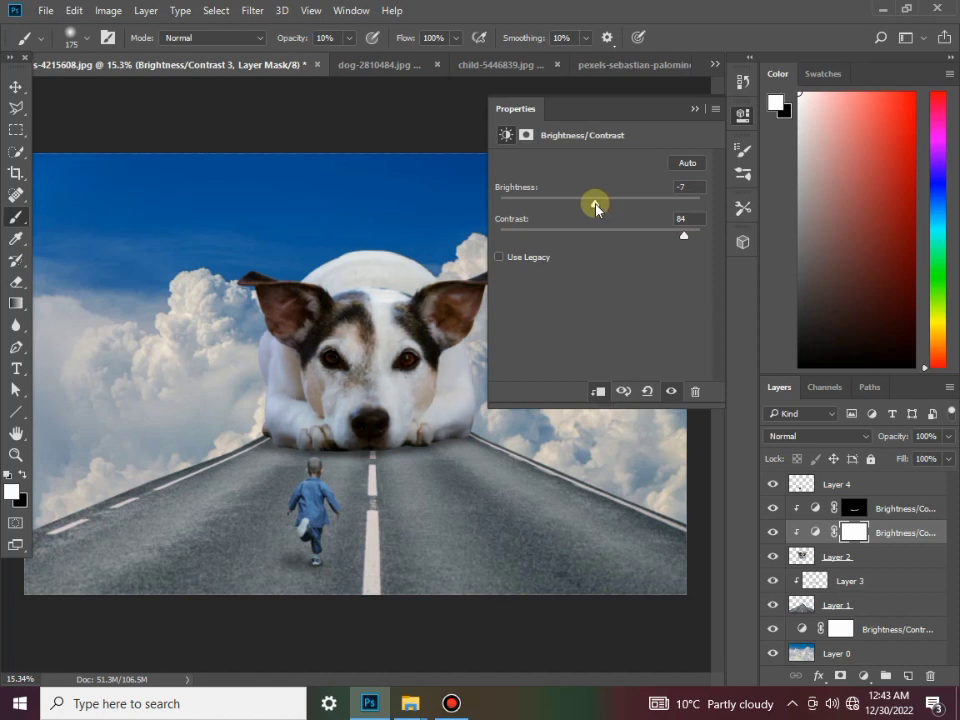
click(693, 108)
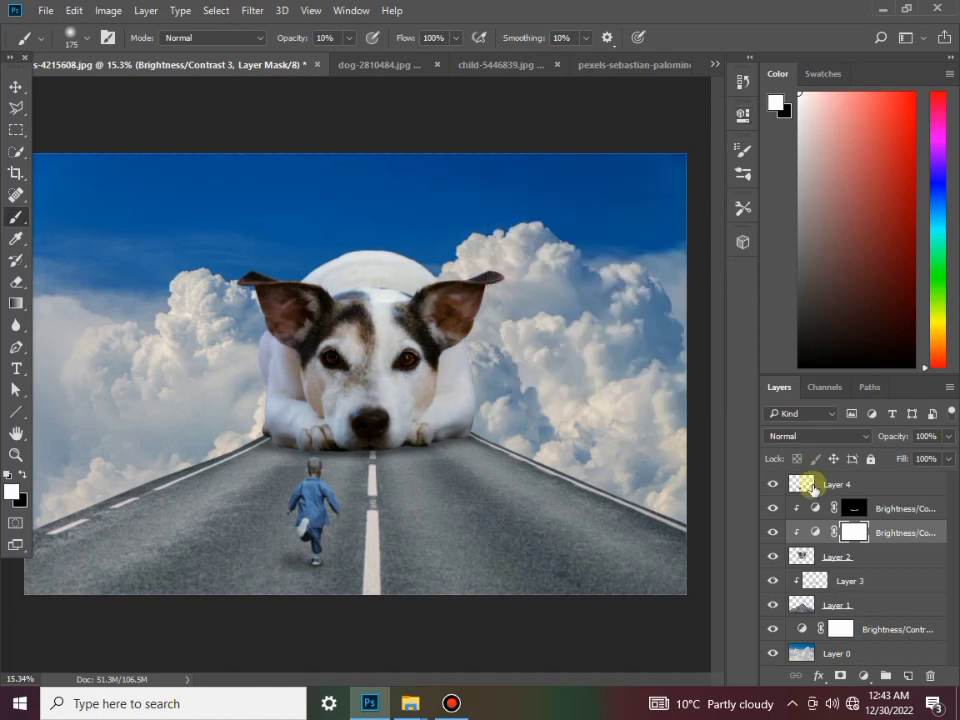
click(832, 484)
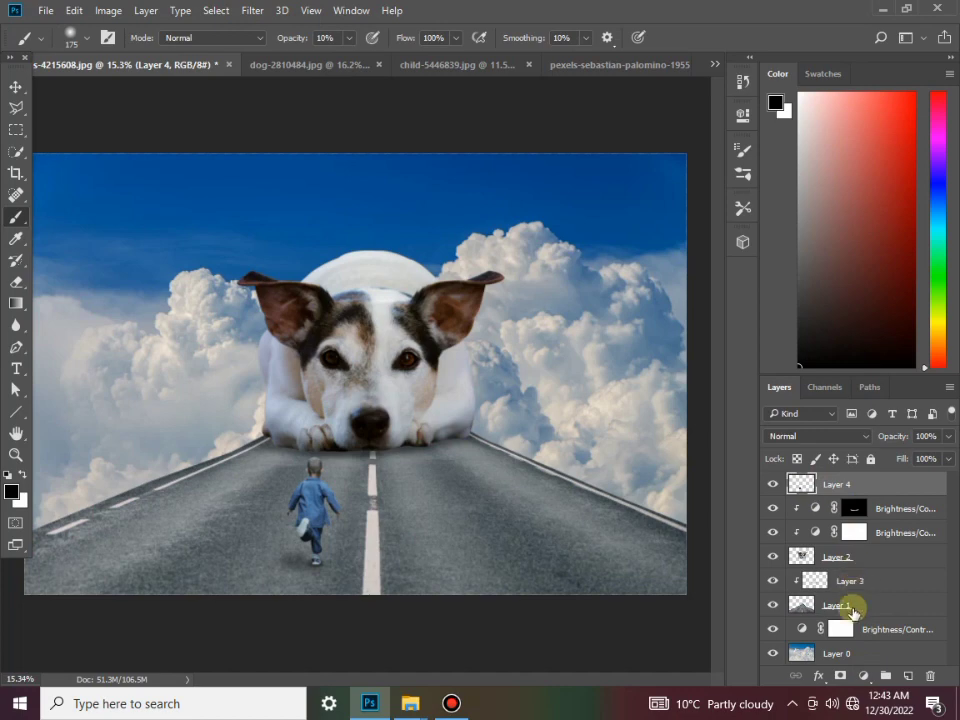
Add a Brightness/Contrast adjustment clipped to the boy's Layer 4 with brightness 45 and contrast 76.
click(865, 677)
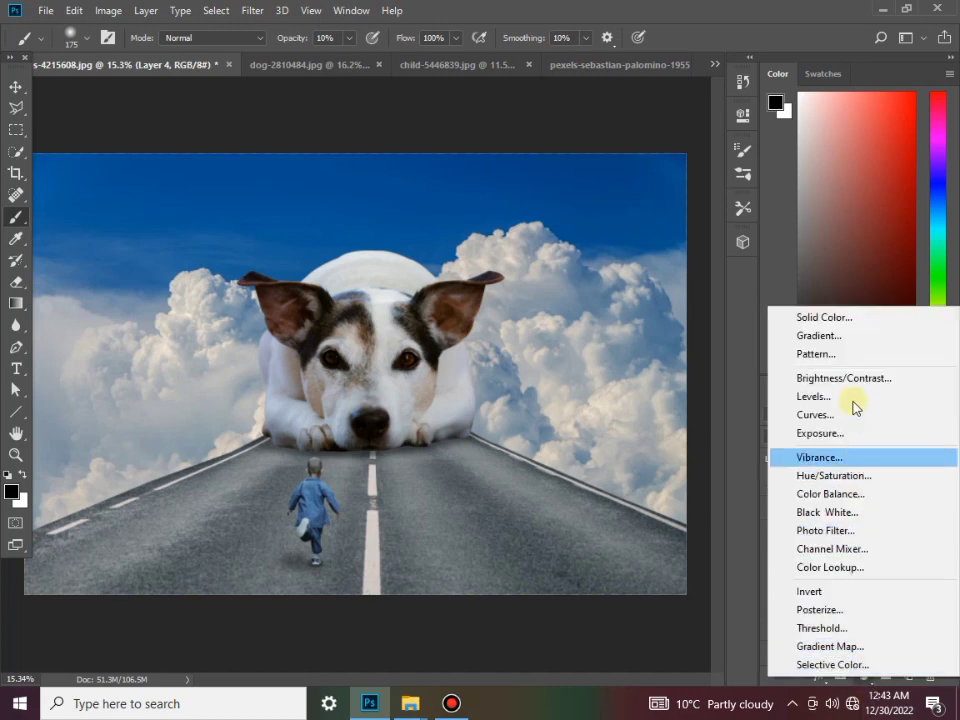
click(850, 378)
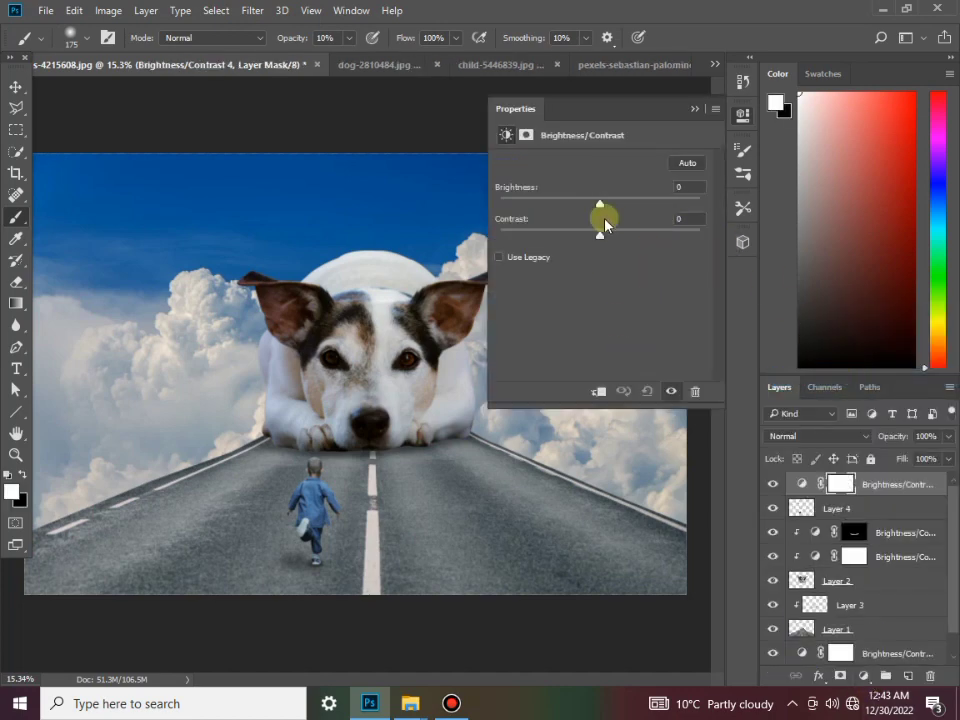
click(598, 393)
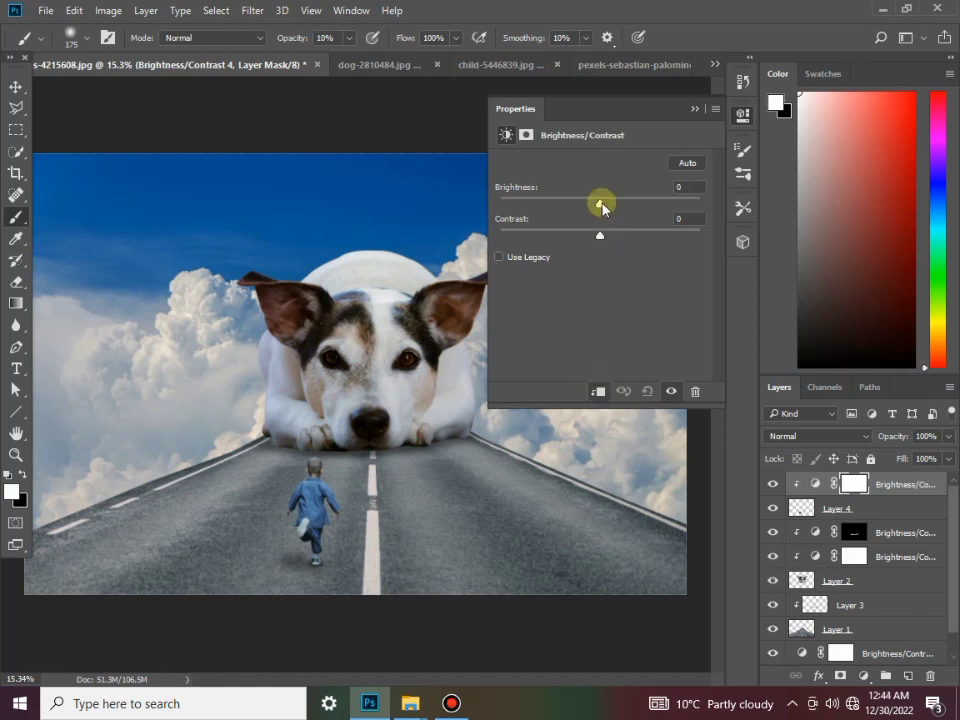
drag(608, 206, 637, 208)
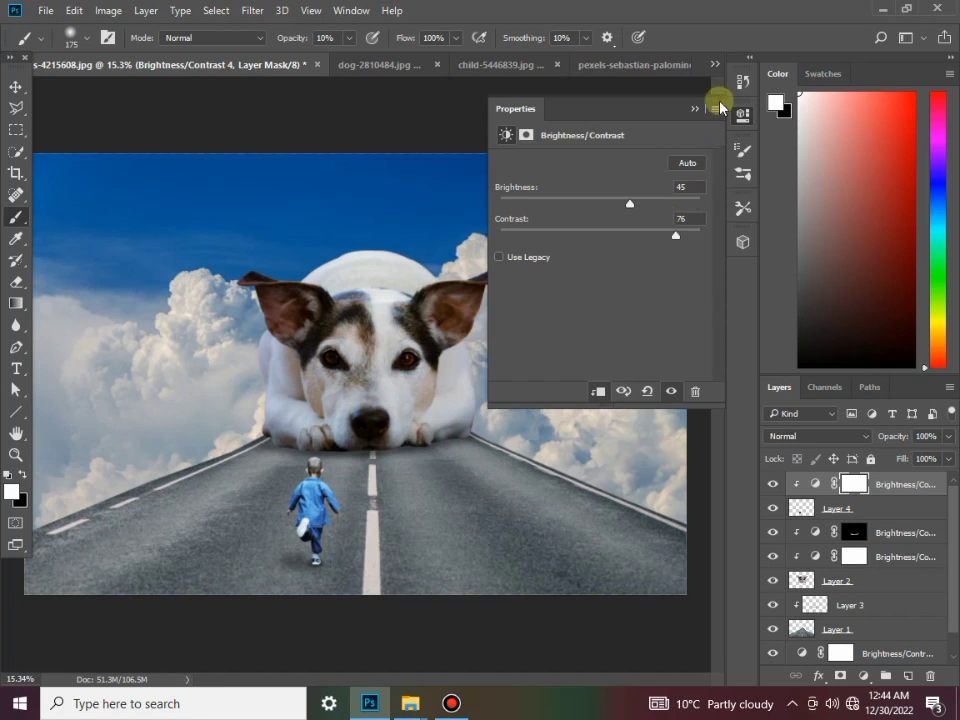
click(689, 109)
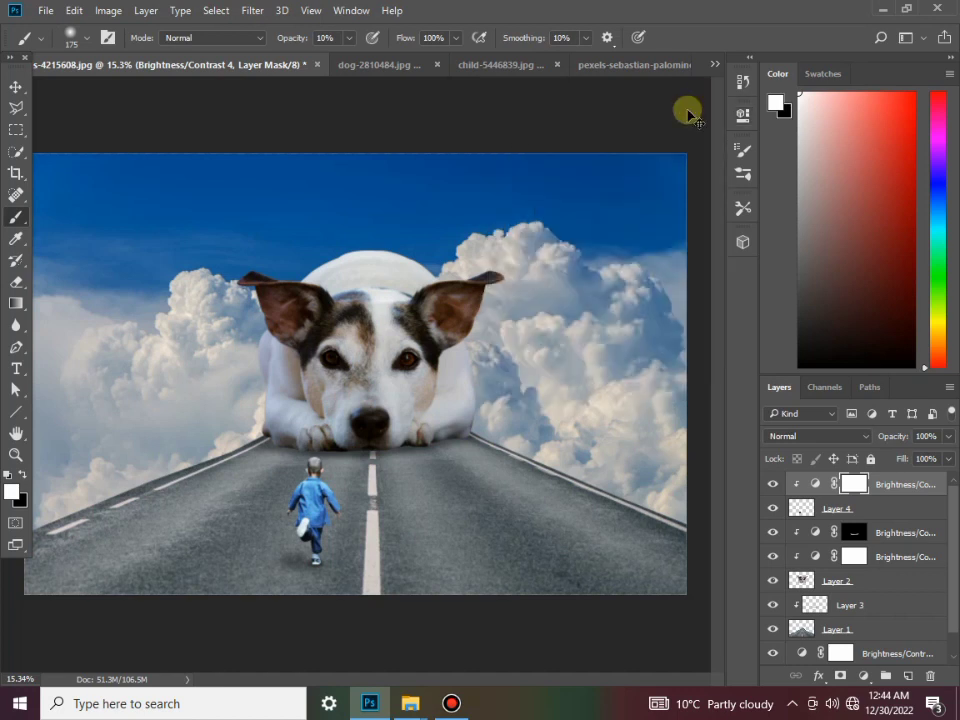
key(ctrl+minus)
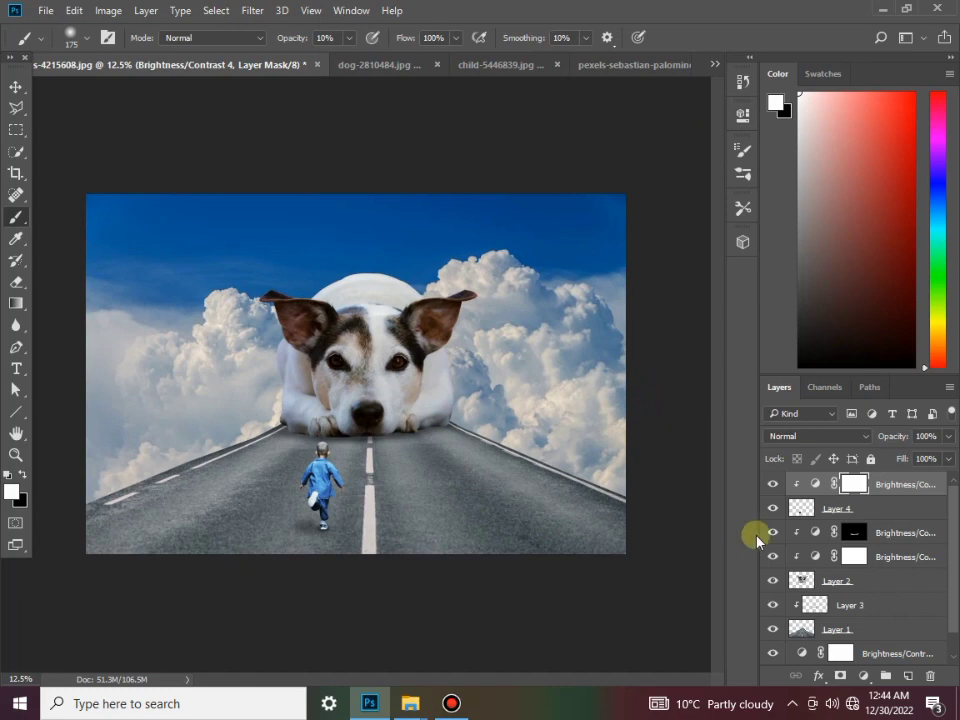
Add a Brightness/Contrast adjustment on the road's Layer 1 with brightness 21 and contrast 34.
click(870, 630)
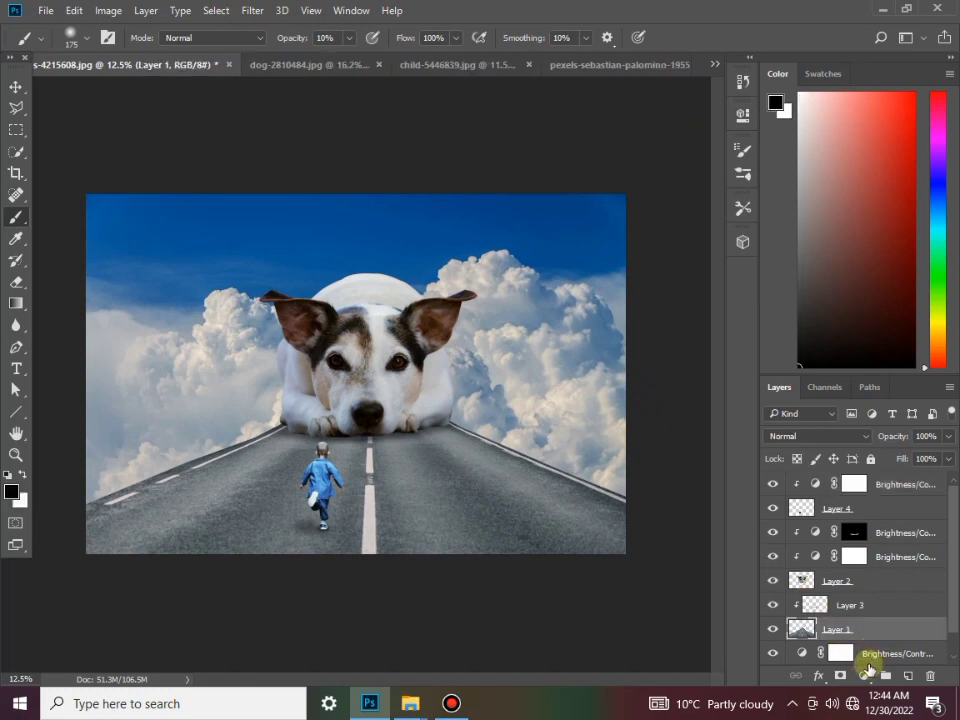
click(863, 676)
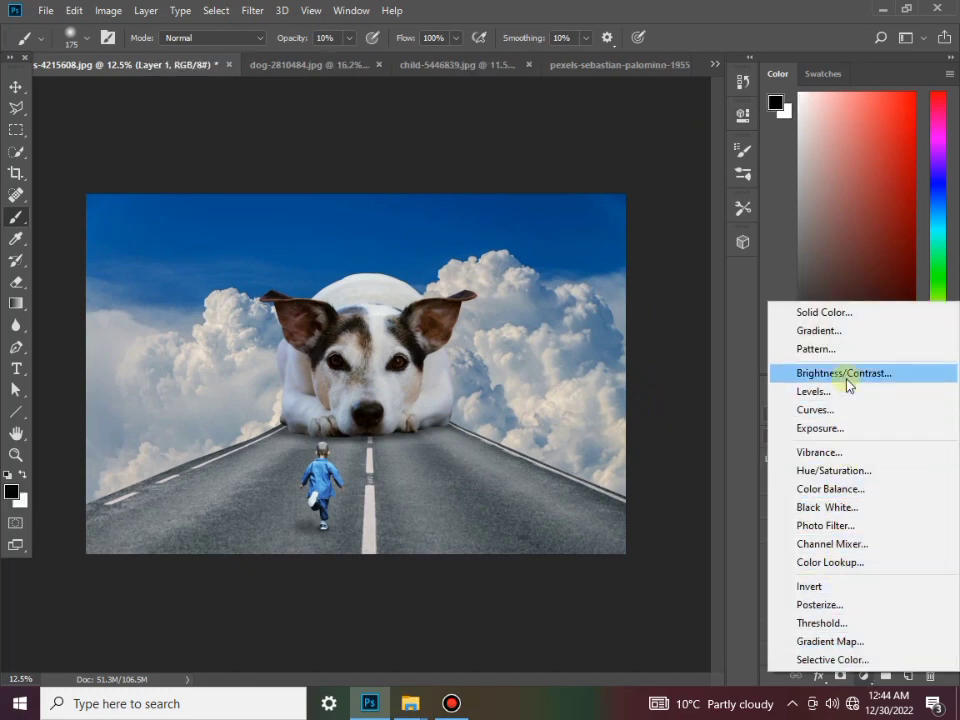
click(845, 373)
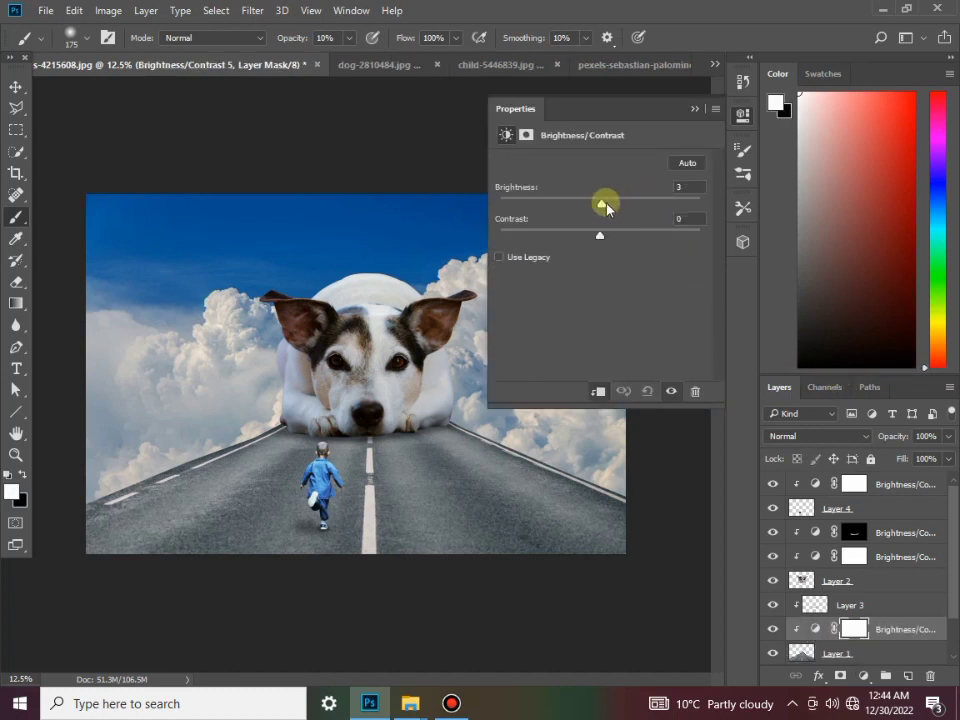
drag(606, 208, 617, 208)
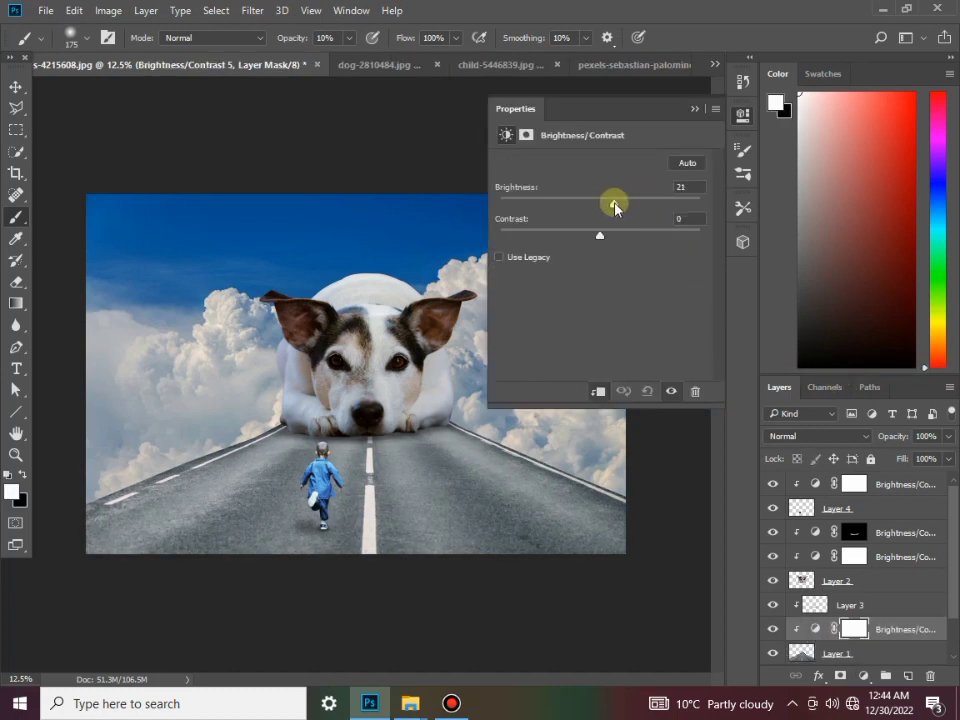
click(611, 237)
mouse_move(624, 238)
mouse_down()
mouse_move(641, 239)
mouse_move(548, 238)
mouse_move(643, 241)
mouse_up()
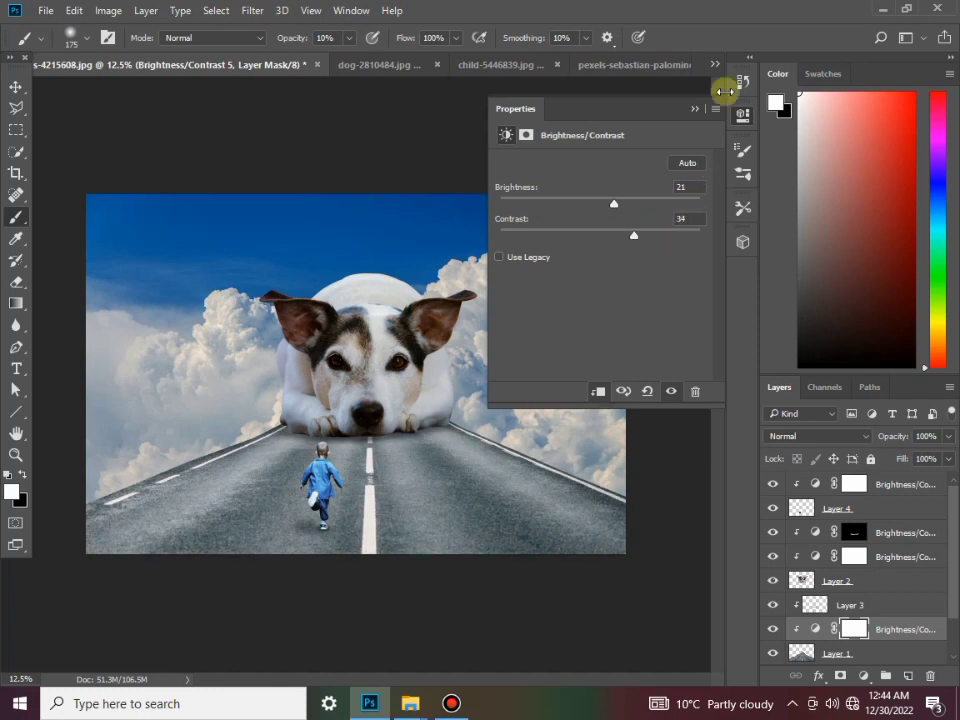
click(697, 108)
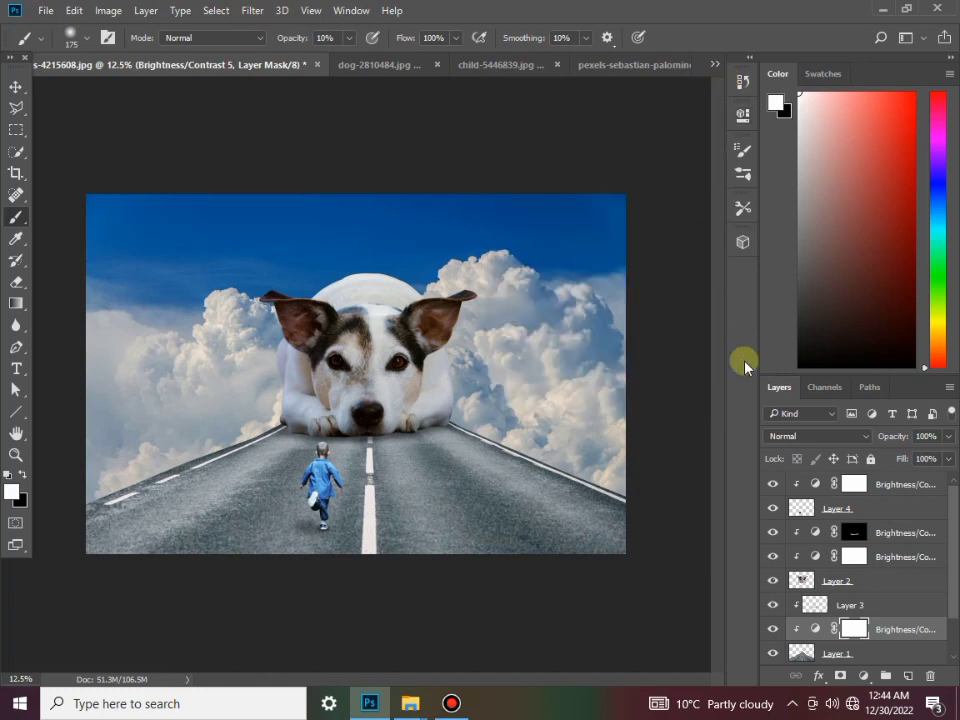
click(889, 485)
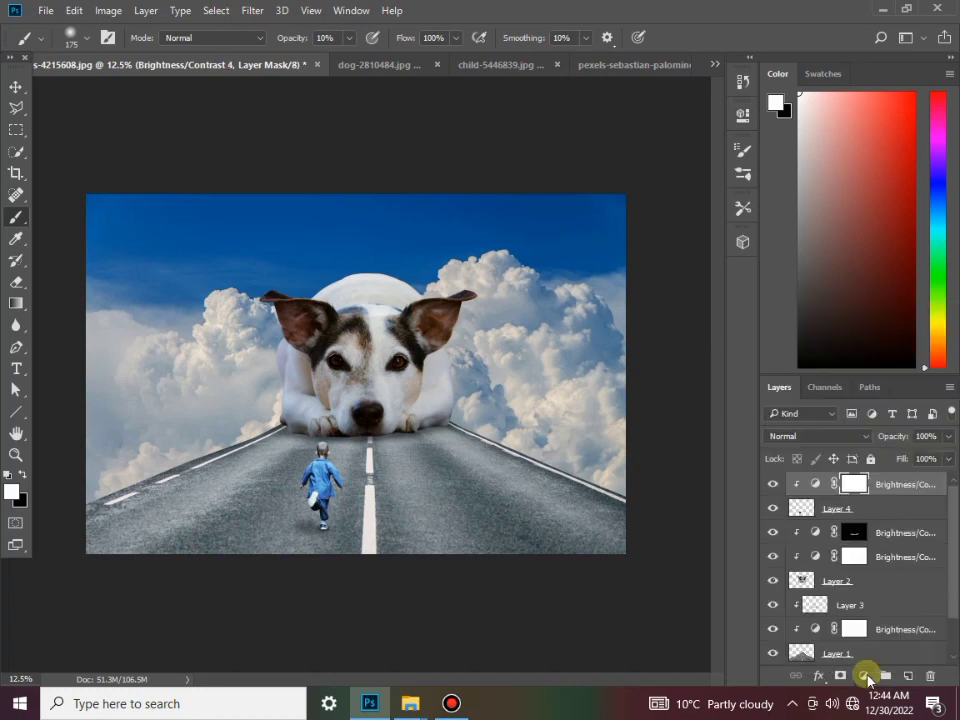
Add a Color Lookup adjustment over everything using the Kodak 5218 Kodak 2395 LUT.
click(866, 677)
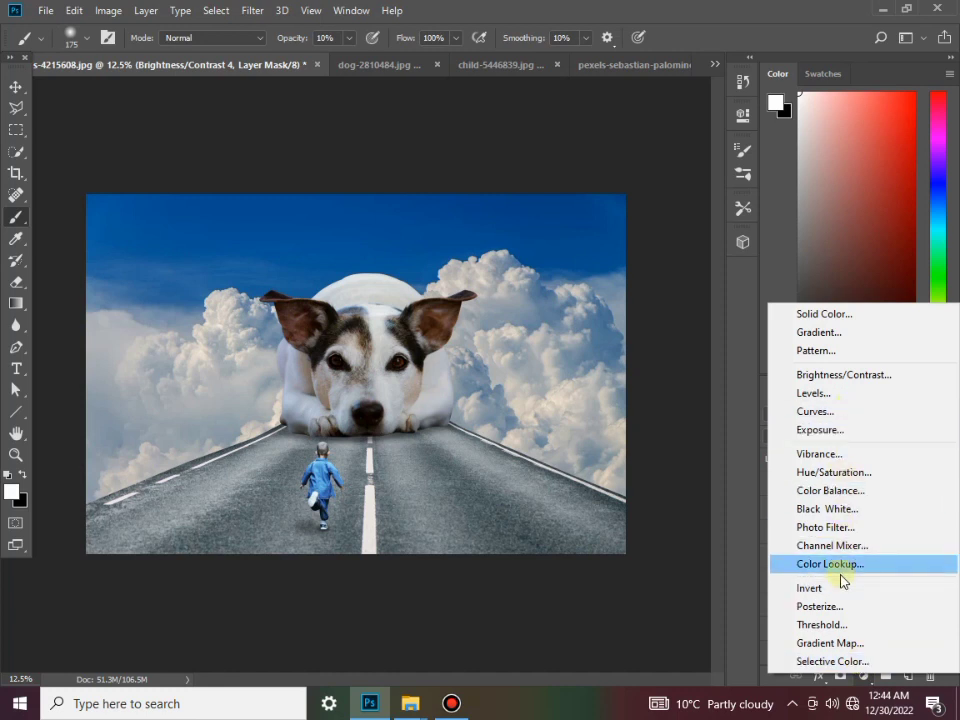
click(842, 578)
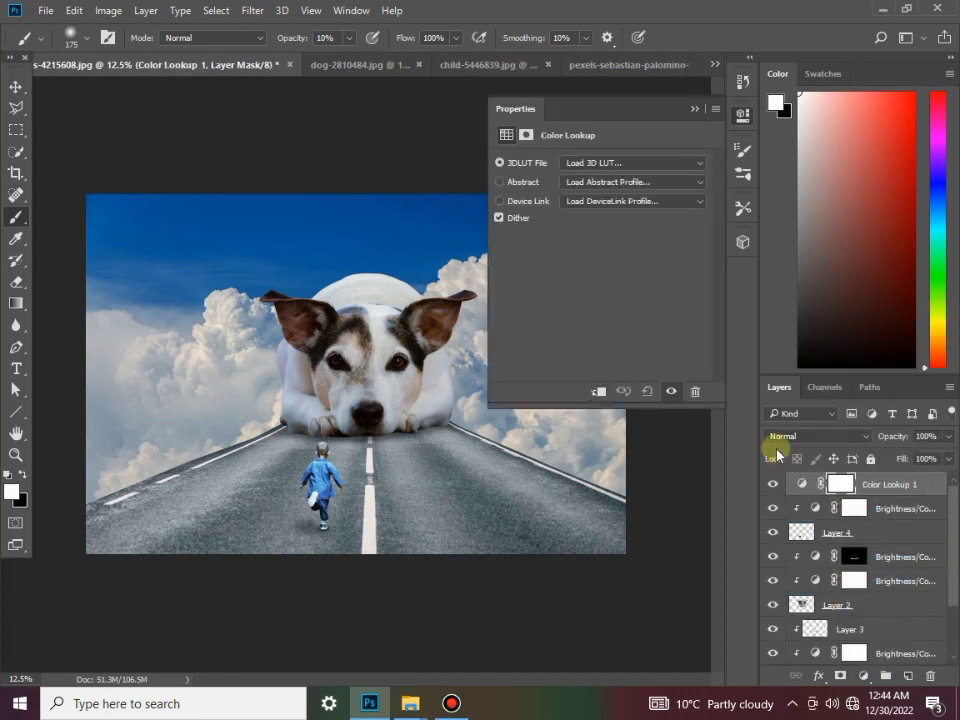
click(587, 163)
click(610, 242)
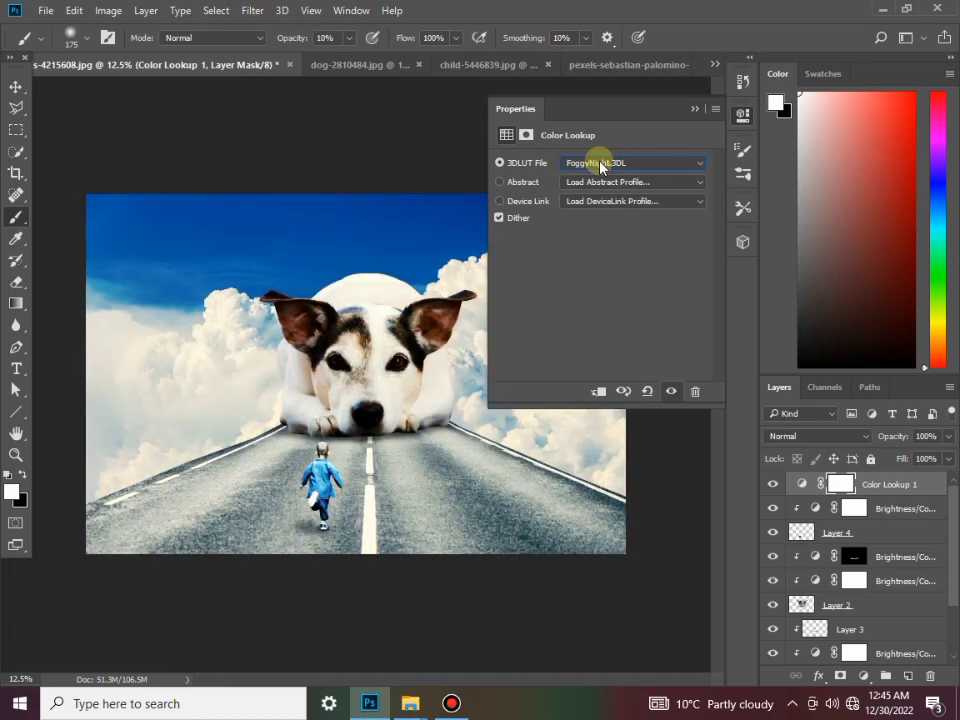
key(Down)
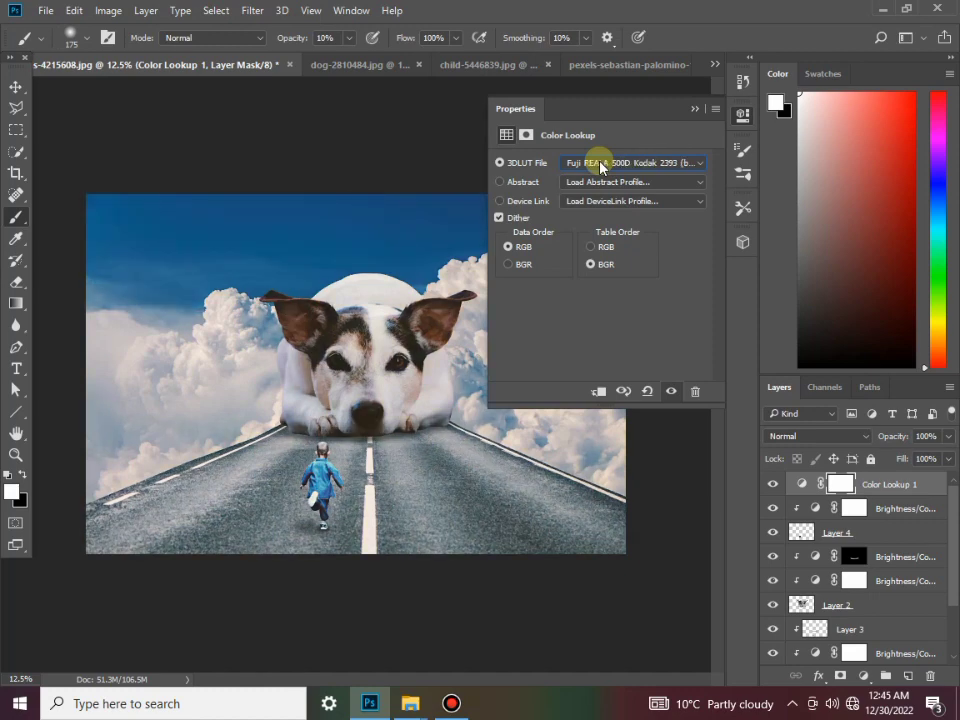
scroll(600, 167, down, 2)
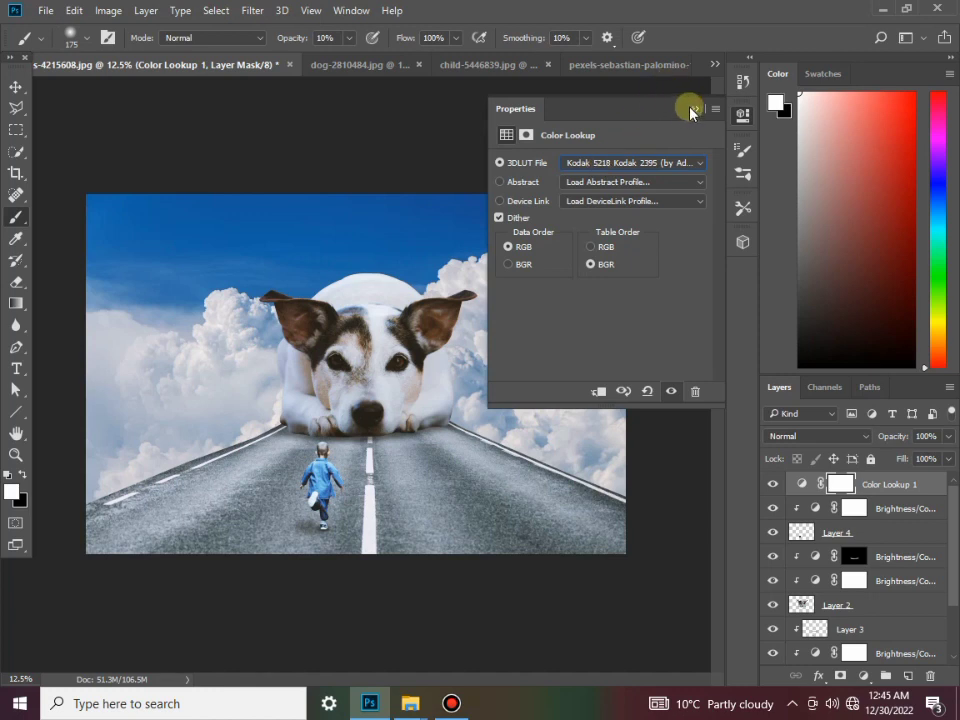
click(690, 109)
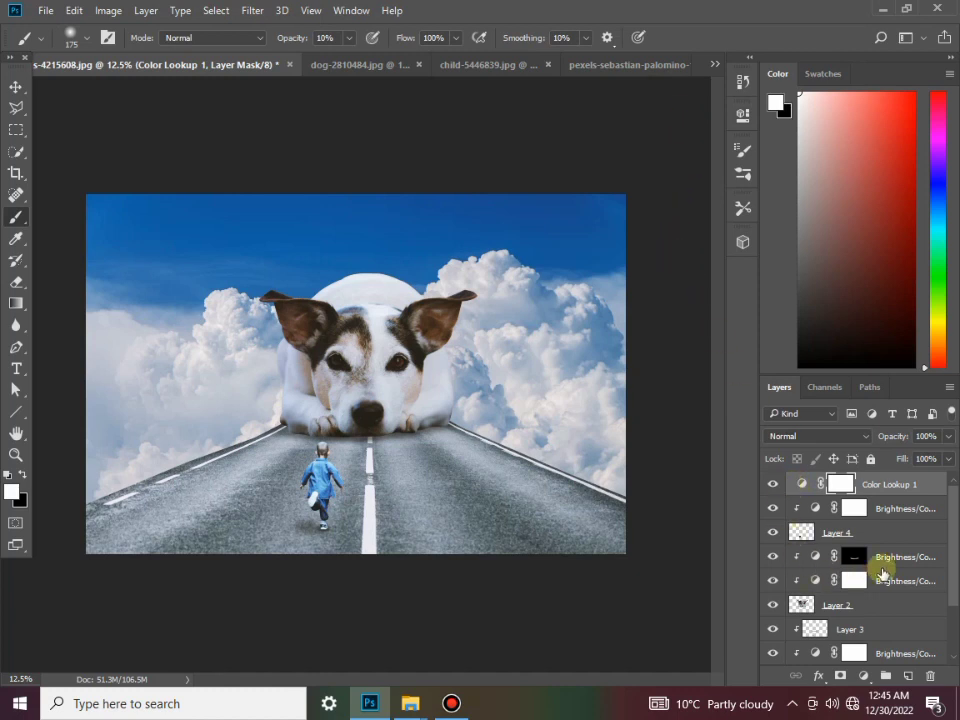
On Layer 3, set black as the painting colour and choose the flattened soft elliptical brush tip.
scroll(883, 573, down, 1)
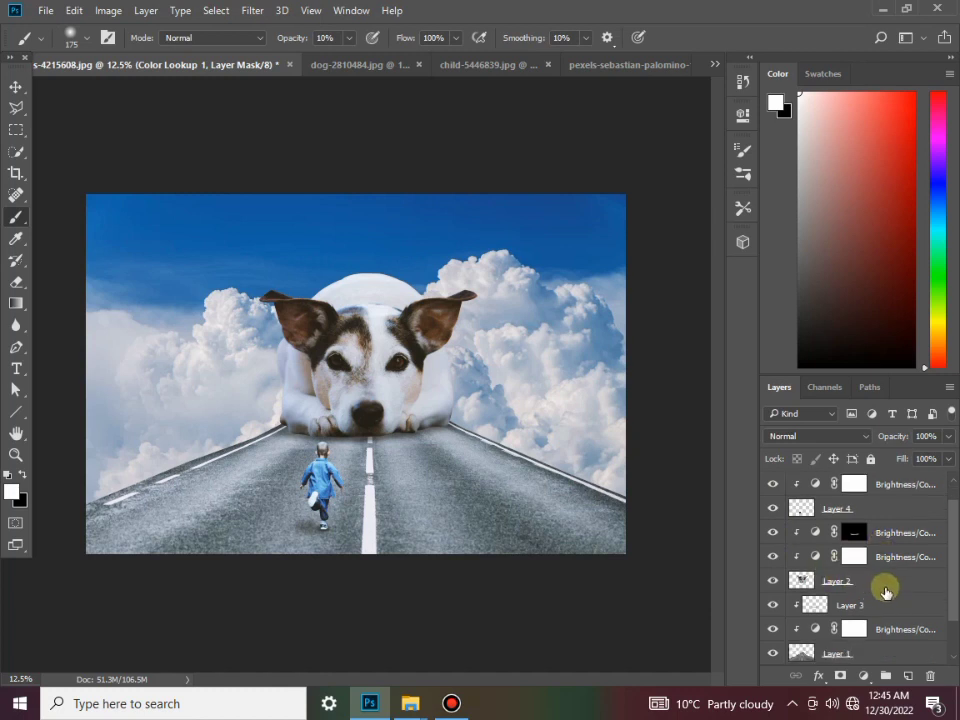
scroll(884, 590, up, 1)
scroll(881, 590, down, 1)
scroll(881, 589, down, 1)
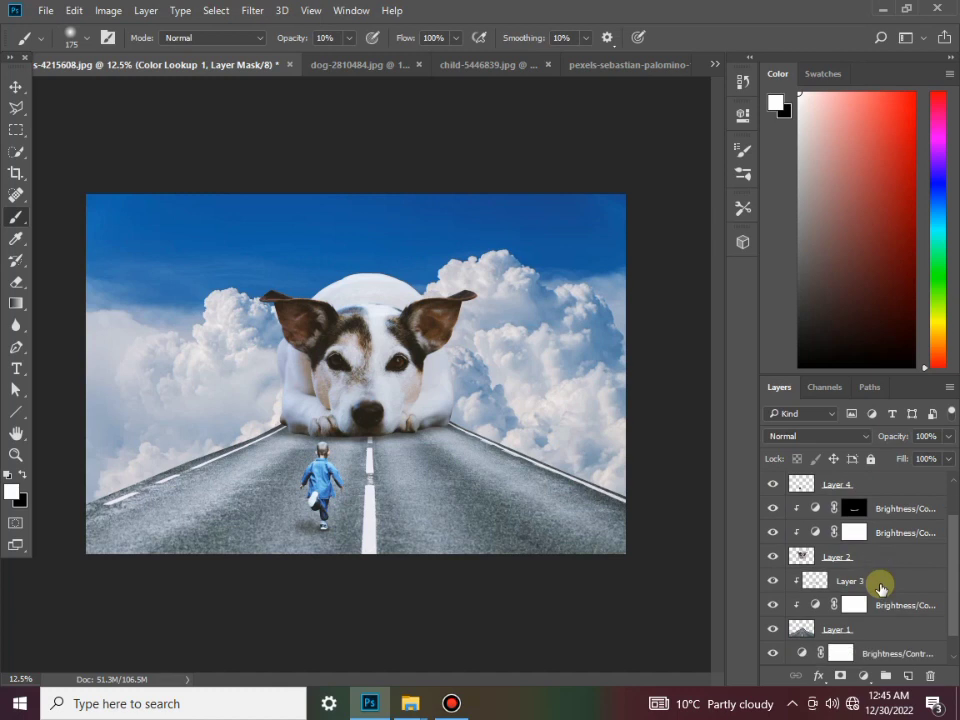
scroll(876, 579, down, 1)
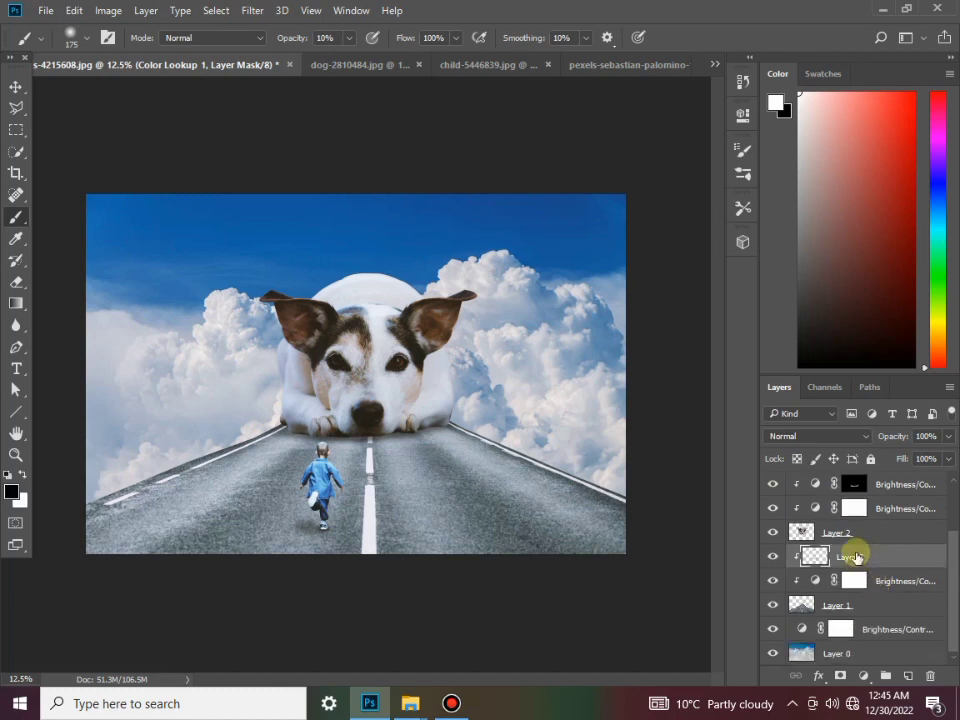
click(855, 557)
key(x)
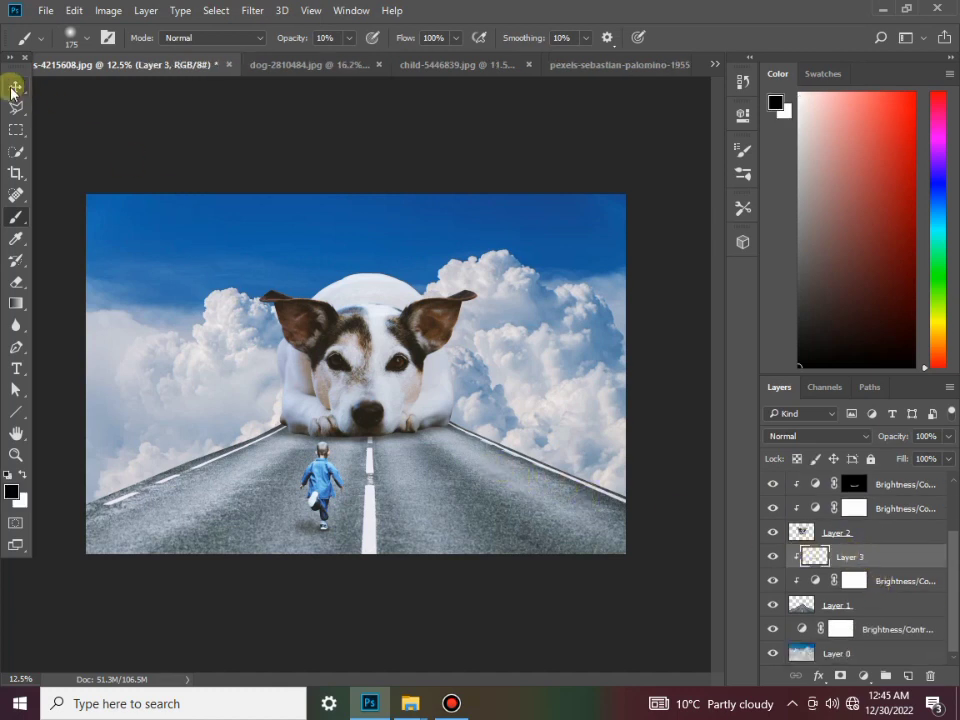
click(72, 38)
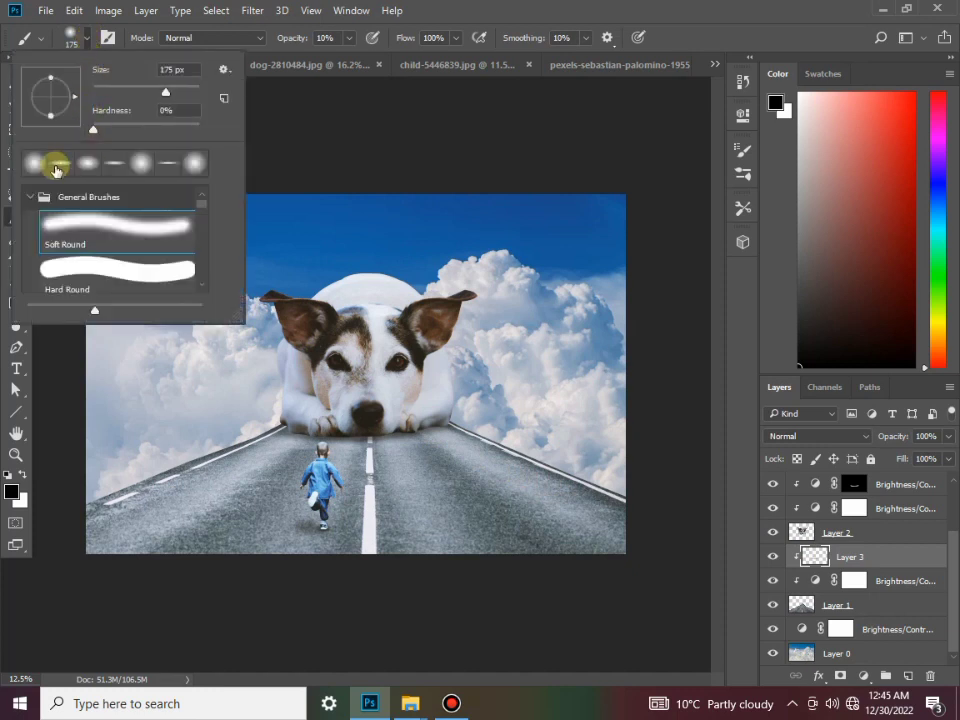
click(61, 162)
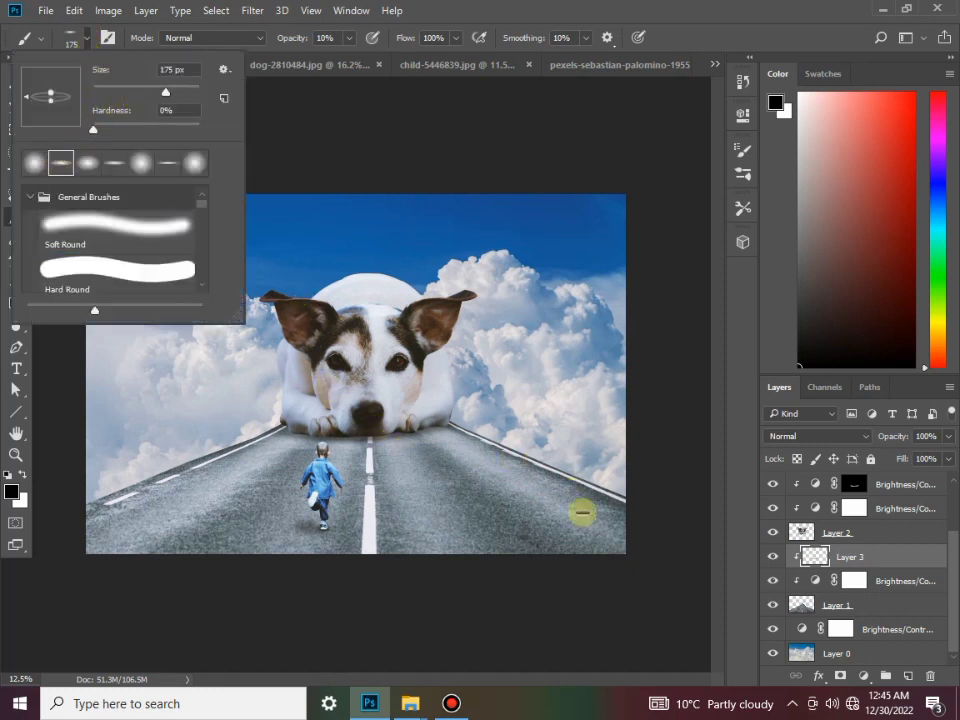
click(615, 589)
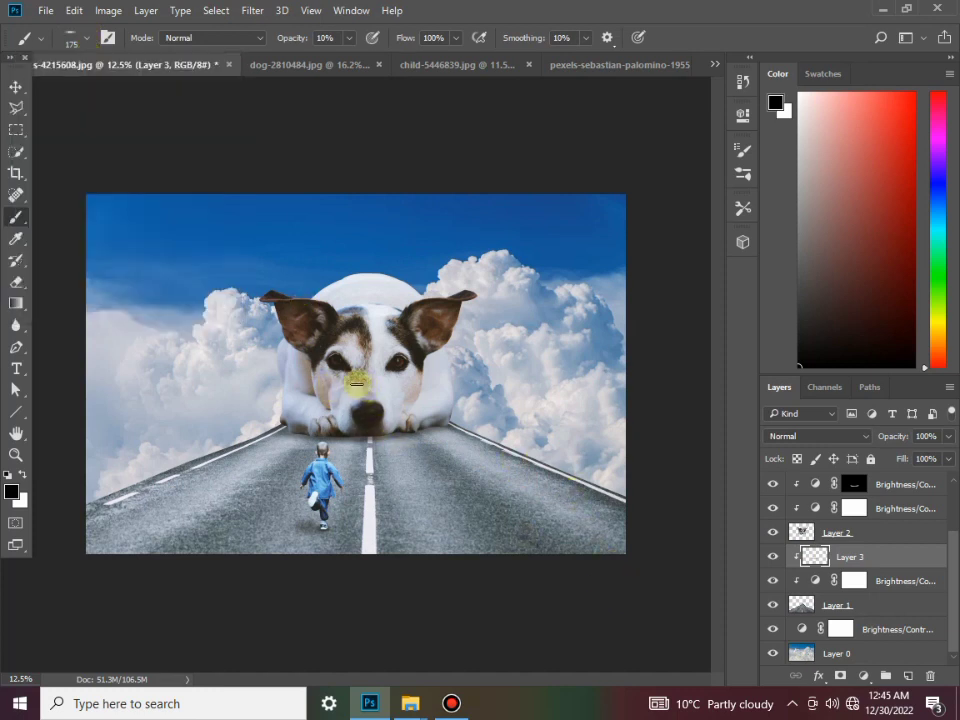
Enlarge the brush to 600 px, paint a broad shadow under the dog's chin, then fit the view.
drag(356, 383, 407, 433)
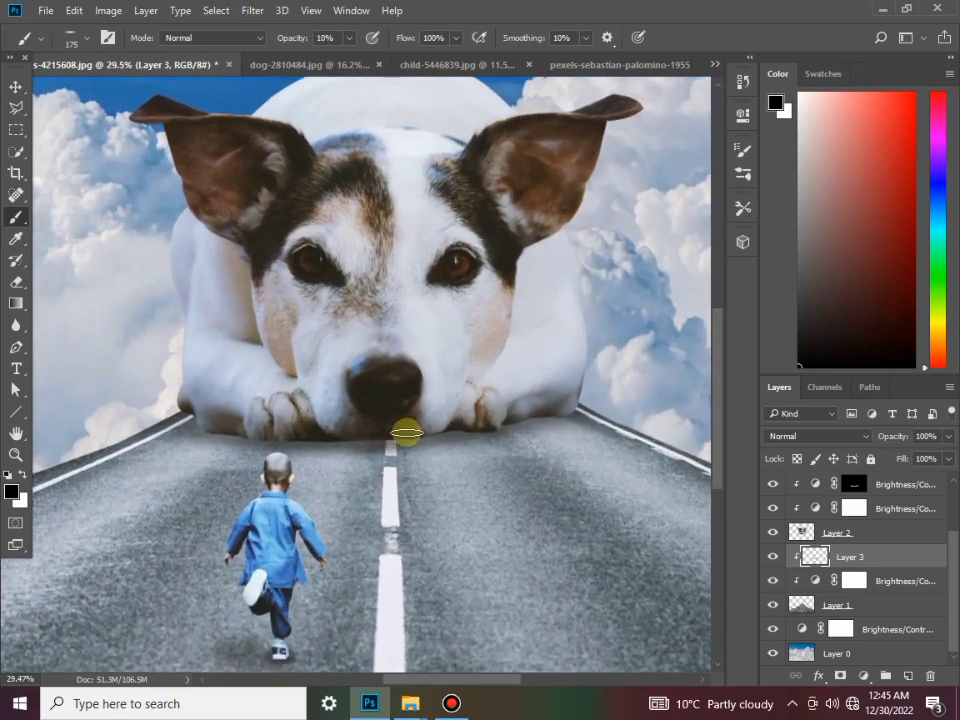
key(bracketright)
key(bracketright)
key(bracketright)
key(bracketright)
key(bracketright)
key(bracketright)
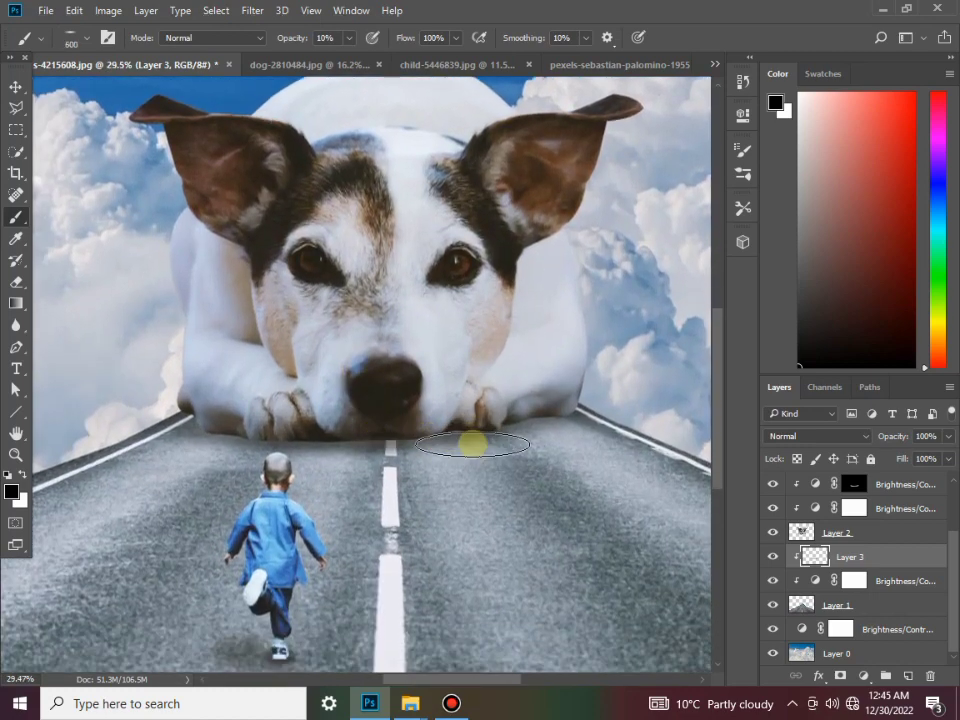
key(bracketright)
key(bracketright)
key(bracketright)
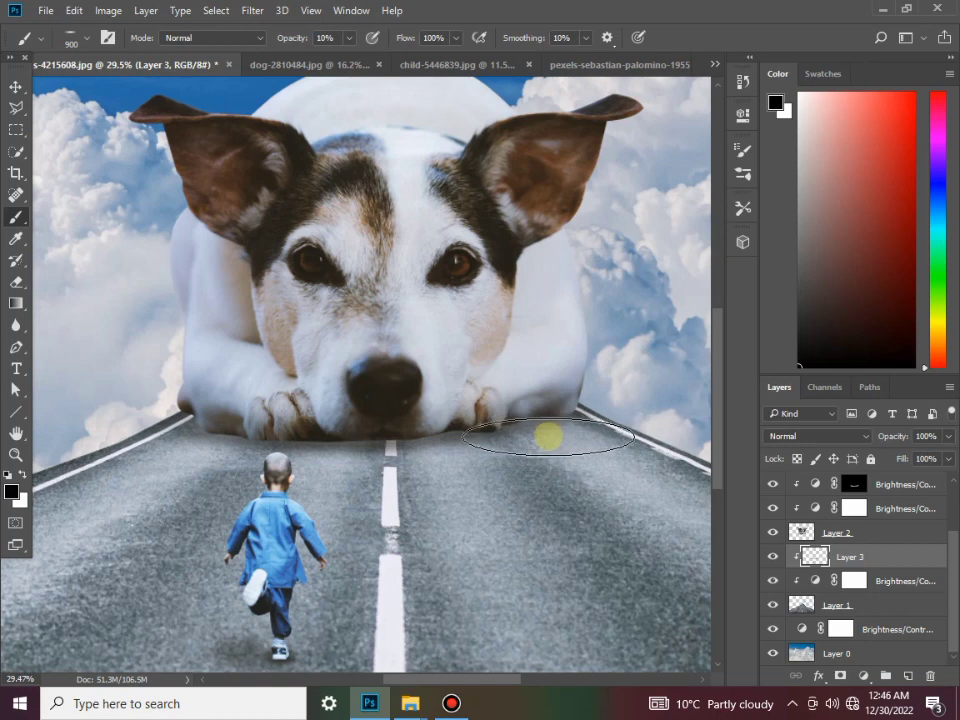
mouse_move(548, 436)
mouse_down()
mouse_move(316, 457)
mouse_move(193, 456)
mouse_move(161, 437)
mouse_move(165, 454)
mouse_move(182, 461)
mouse_move(390, 472)
mouse_move(583, 441)
mouse_move(480, 471)
mouse_move(178, 470)
mouse_up()
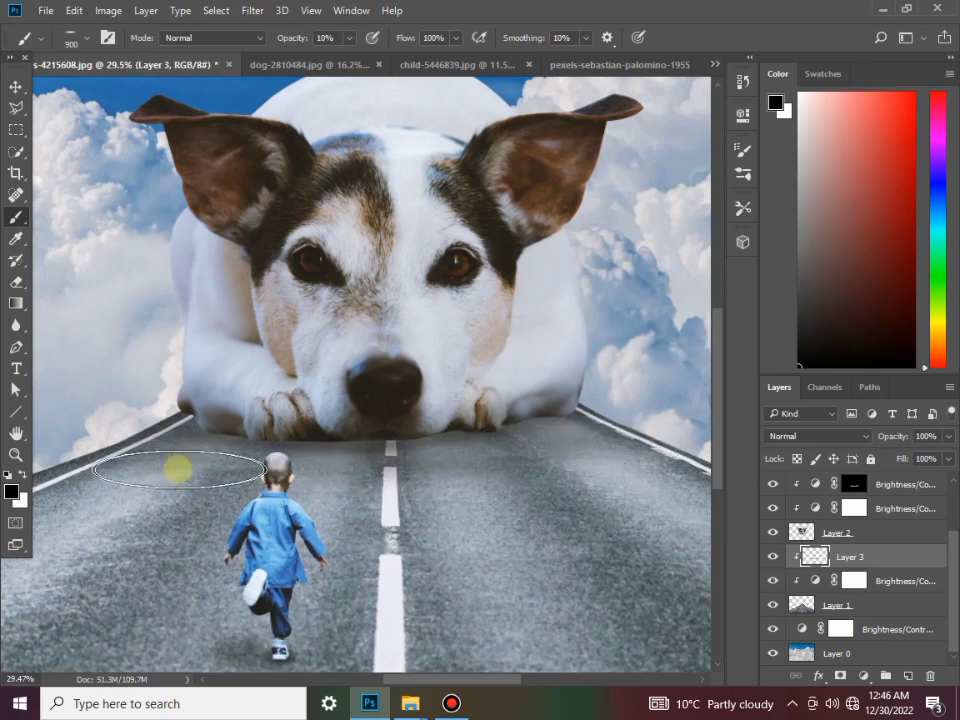
key(ctrl+z)
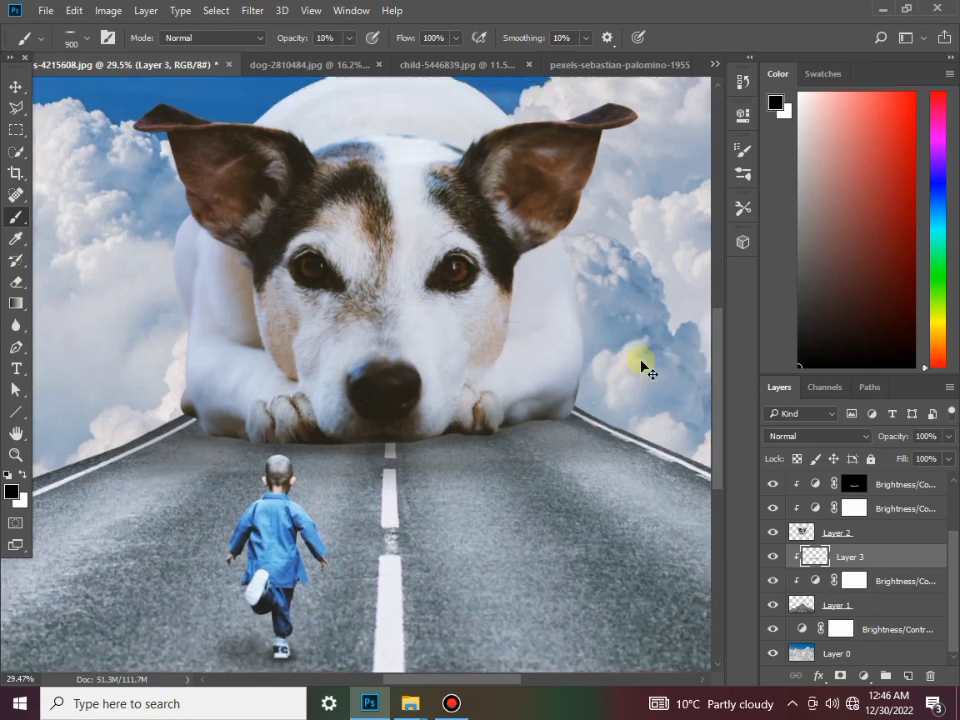
key(ctrl+0)
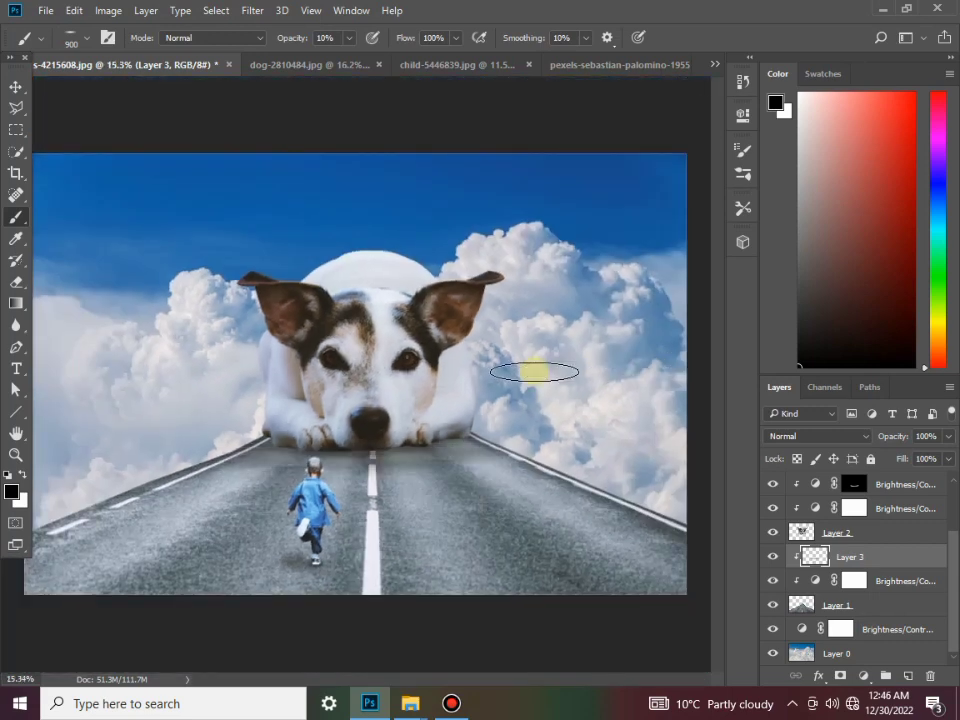
Shrink the brush to 300 px and shade the road along the chin near the left paw.
scroll(400, 440, up, 2)
scroll(330, 443, up, 3)
scroll(293, 445, up, 3)
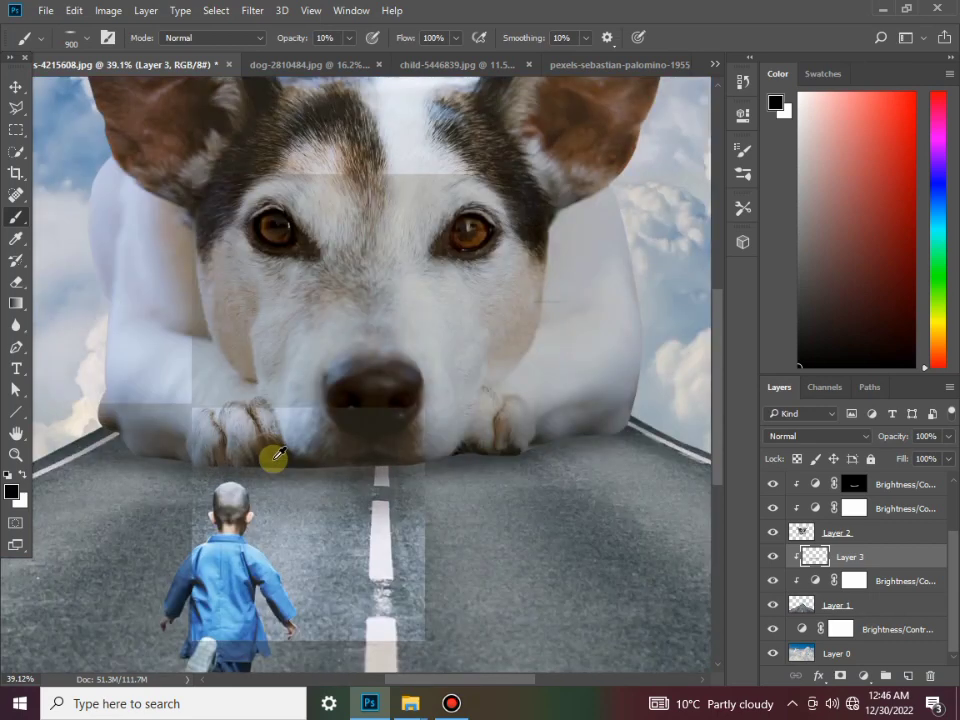
scroll(326, 456, down, 1)
scroll(340, 450, down, 1)
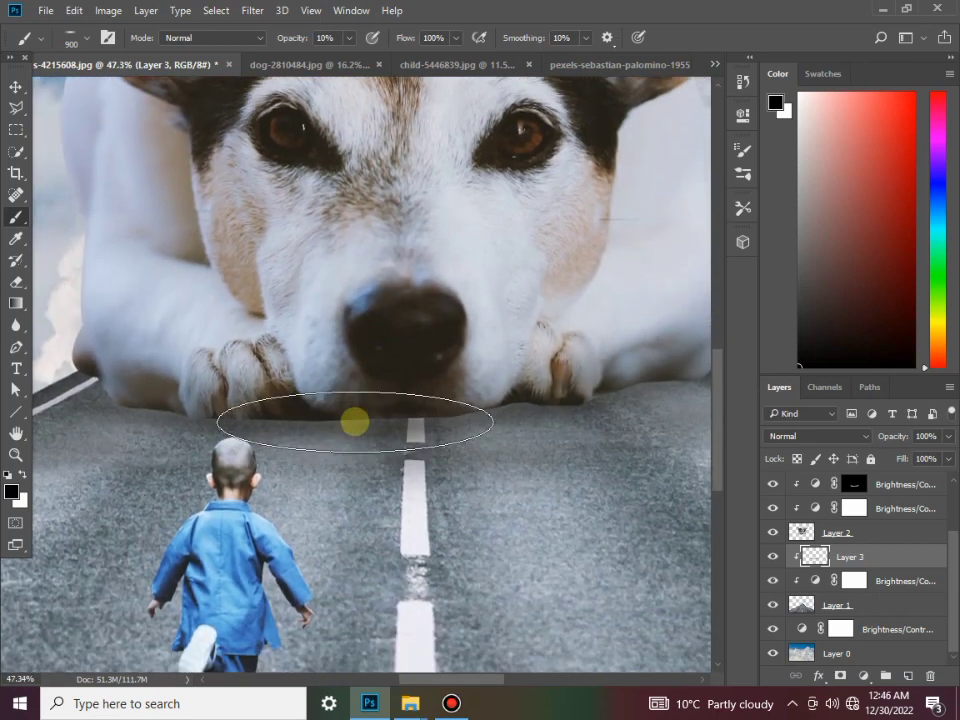
key(bracketleft)
key(bracketleft)
key(bracketleft)
key(bracketleft)
key(bracketleft)
key(bracketleft)
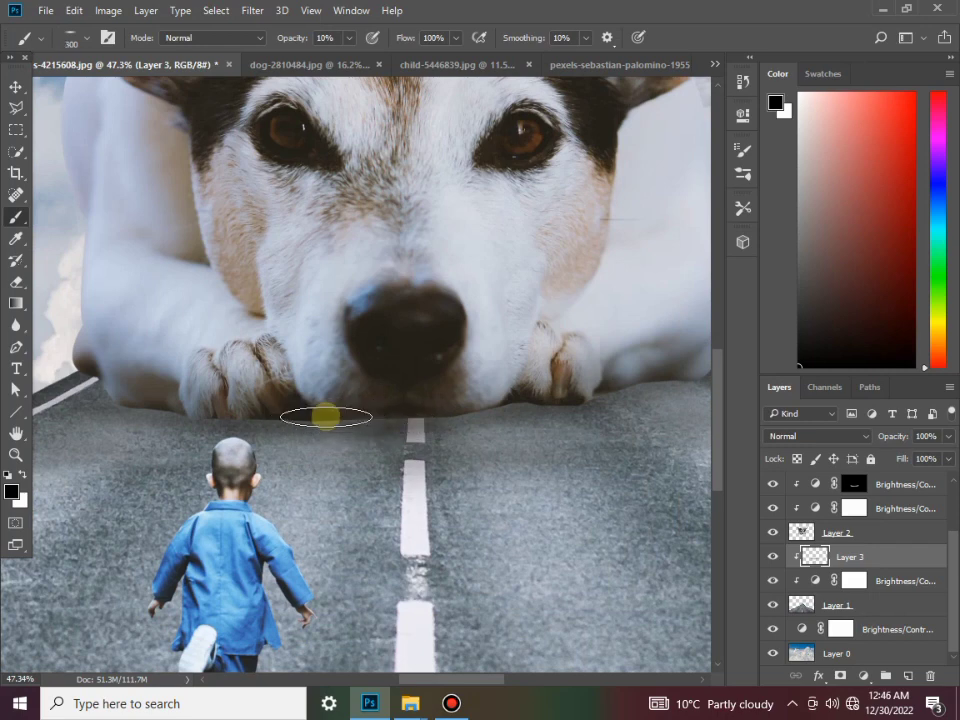
key(bracketleft)
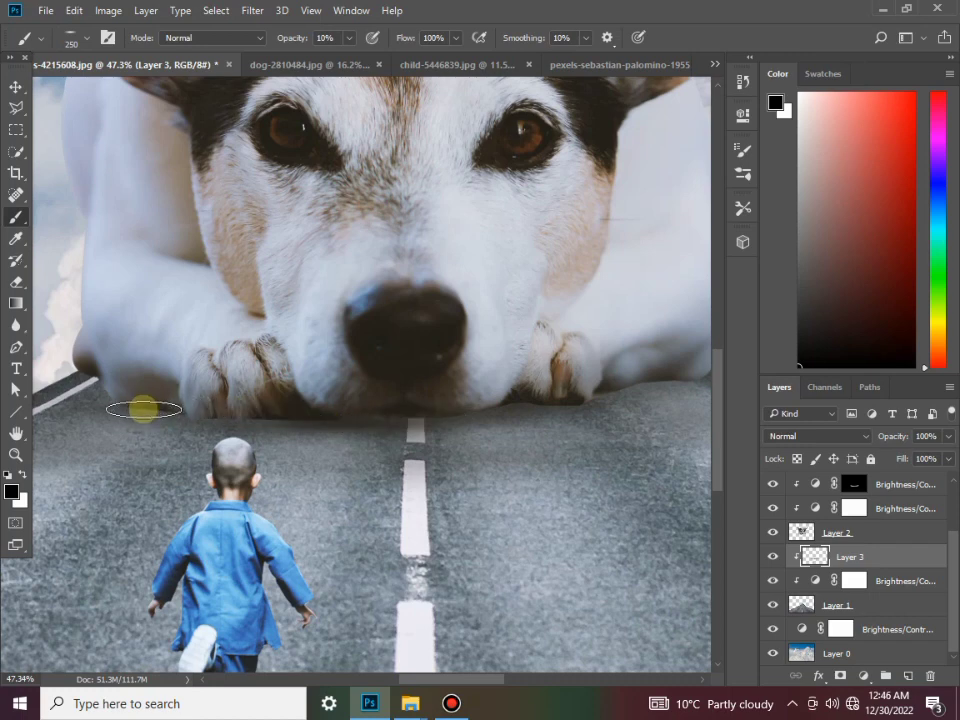
mouse_move(144, 409)
mouse_down()
mouse_move(396, 422)
mouse_move(461, 561)
mouse_up()
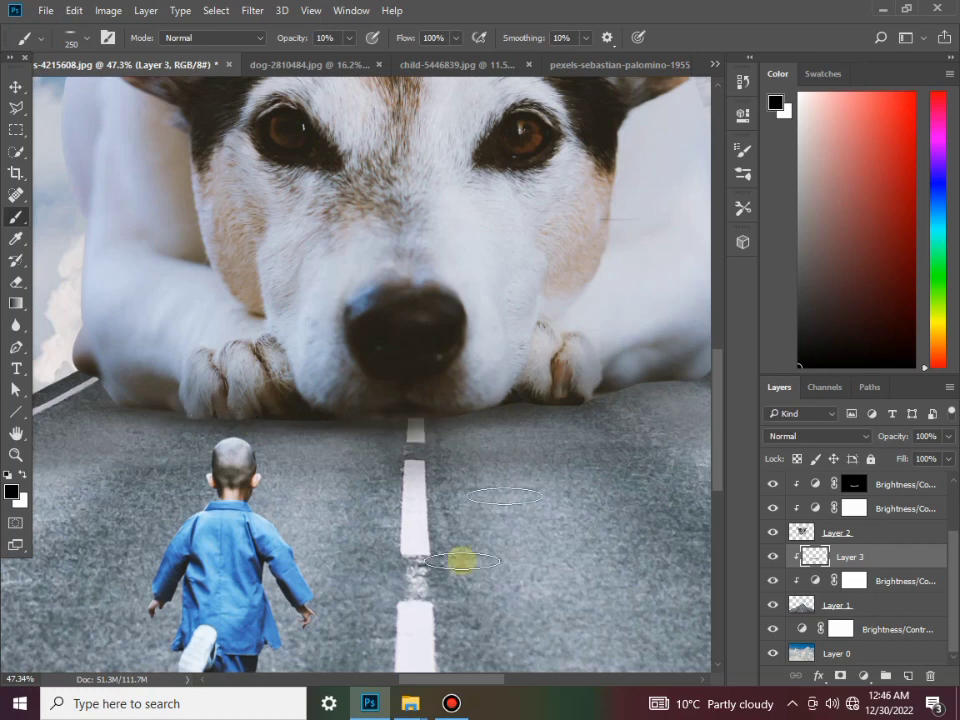
Darken the shadow along the chin's bottom edge, then zoom out to judge the whole composite.
drag(461, 679, 489, 681)
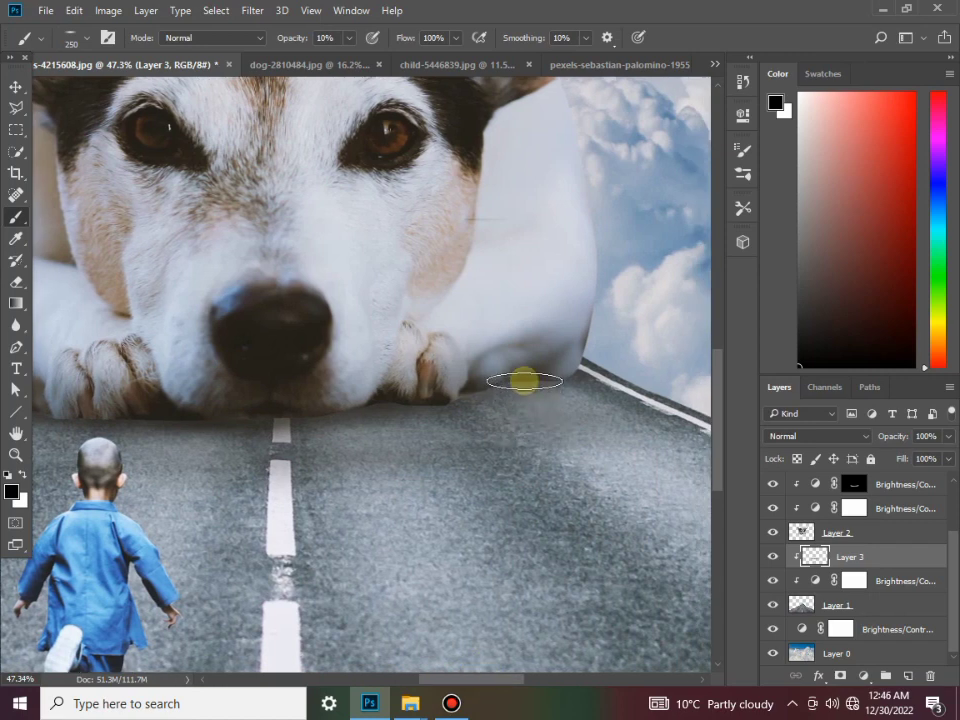
mouse_move(524, 381)
mouse_down()
mouse_move(490, 388)
mouse_move(583, 518)
mouse_move(514, 413)
mouse_move(553, 376)
mouse_move(285, 418)
mouse_up()
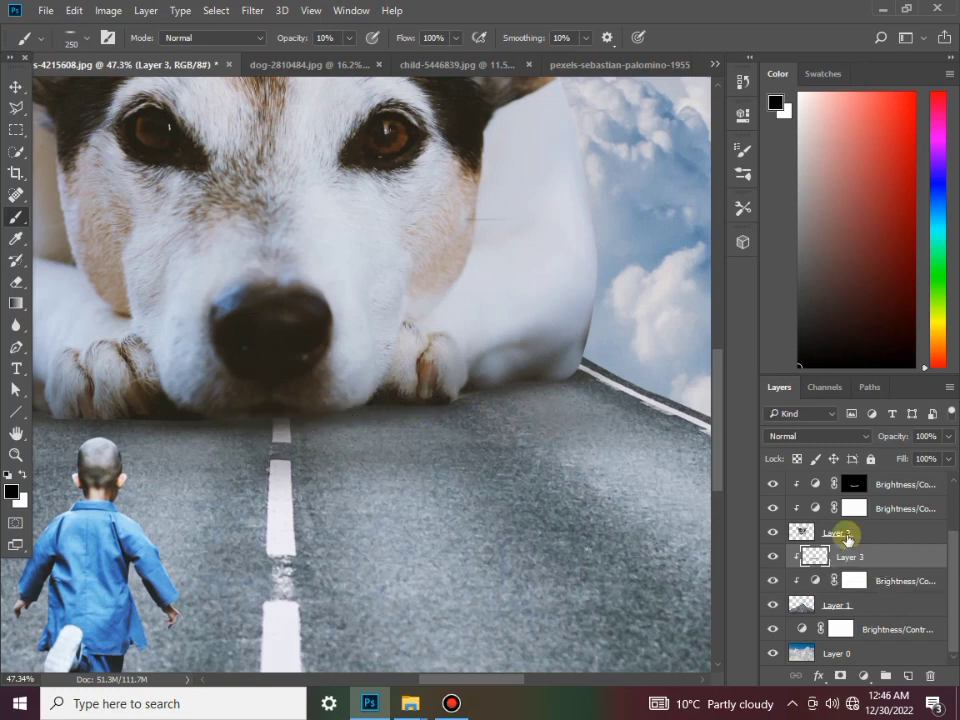
key(ctrl+0)
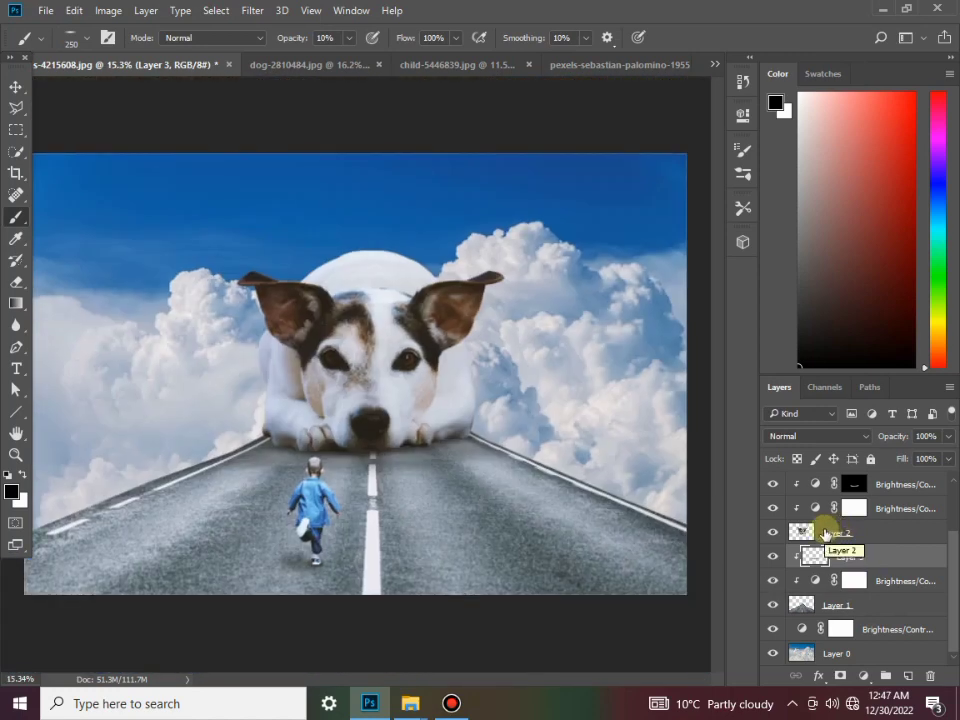
key(ctrl+minus)
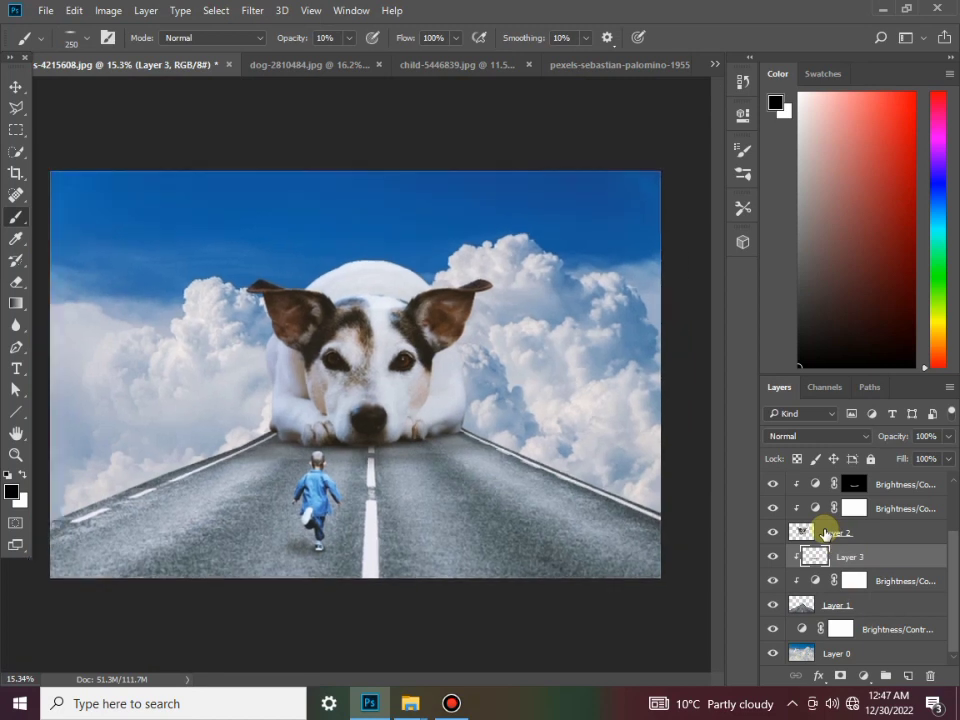
key(ctrl+minus)
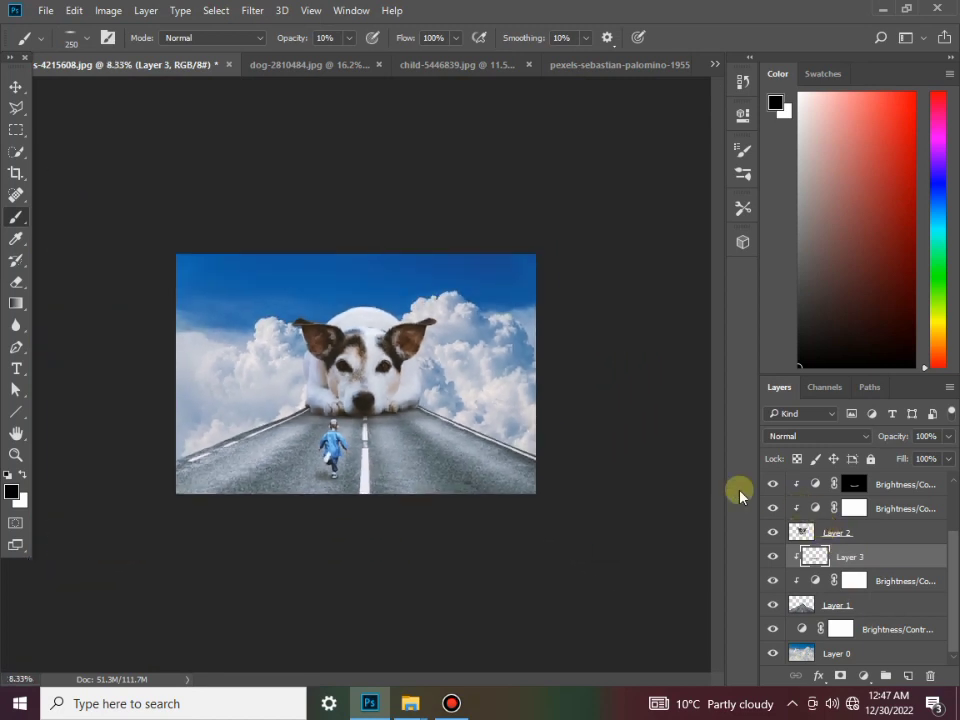